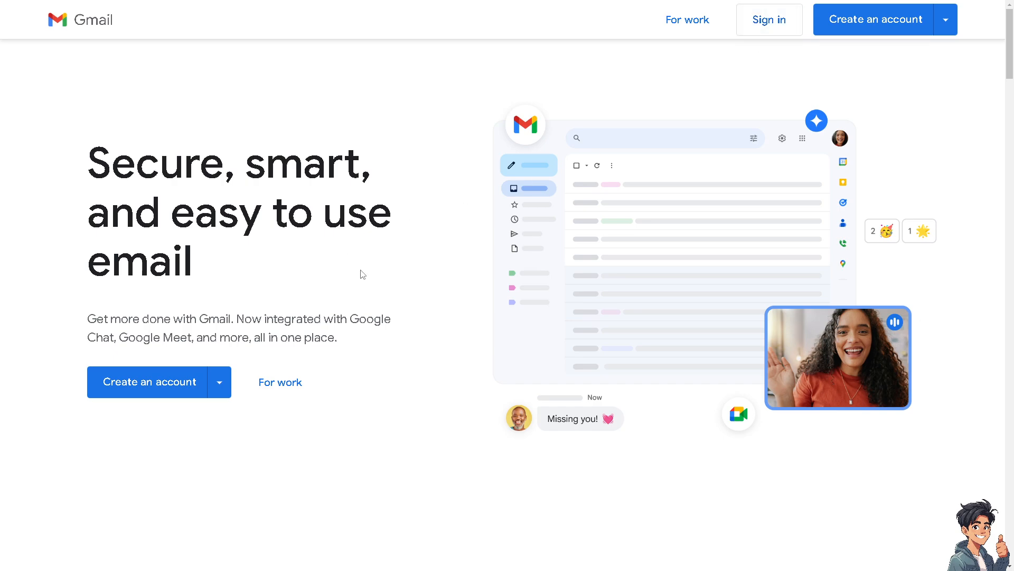
pyautogui.click(222, 394)
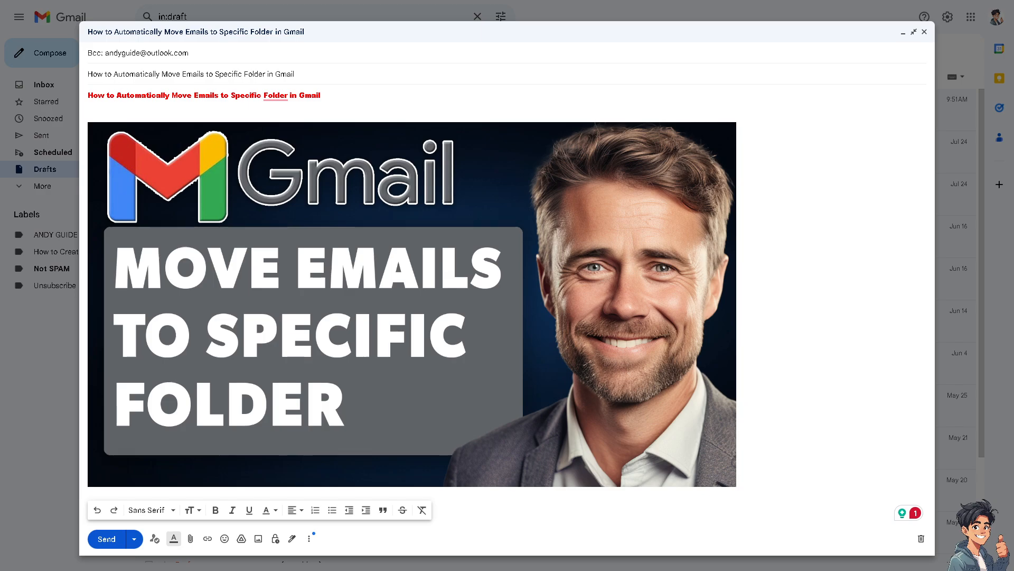
# Minimize the open draft and open the "Thousands Are Winning with Surfer—You Can Too" message in the Spam folder
pyautogui.click(903, 33)
pyautogui.click(42, 186)
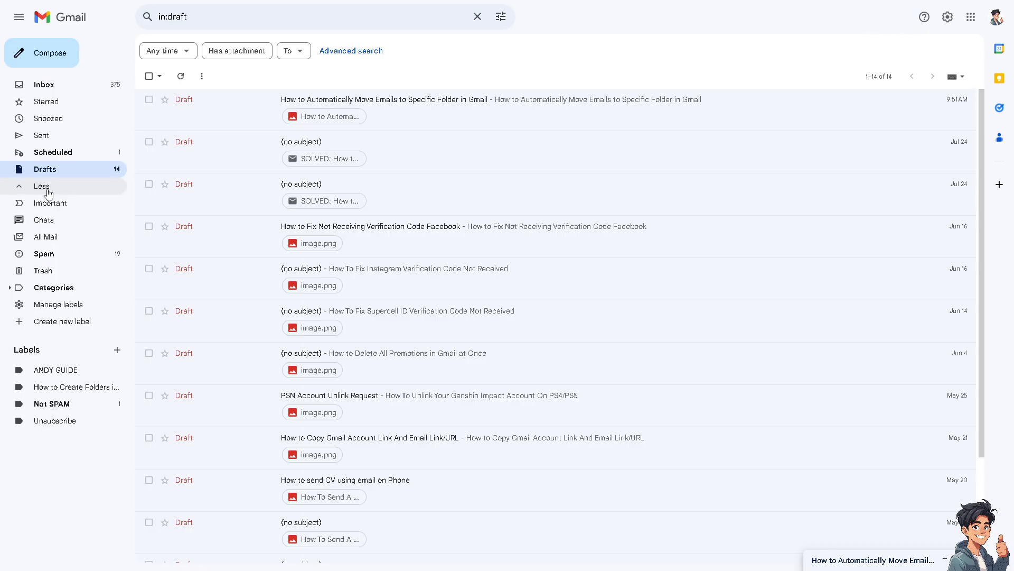
pyautogui.click(57, 258)
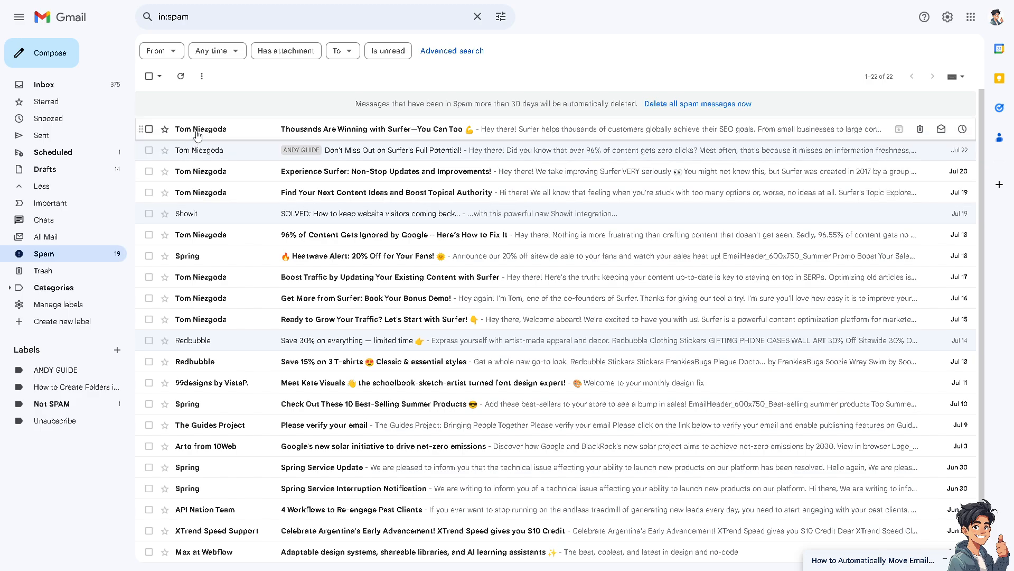
pyautogui.click(357, 134)
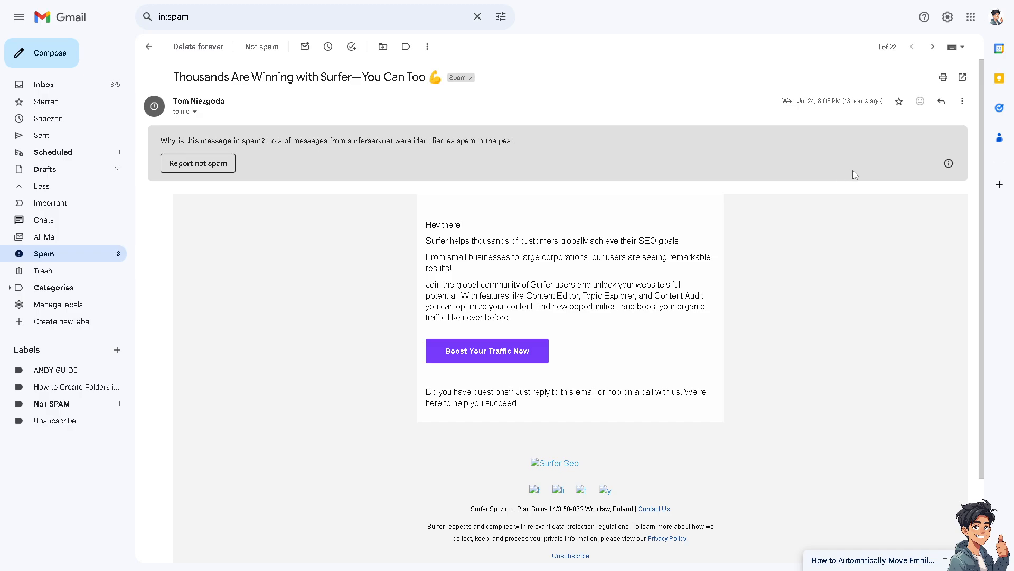
# Start a filter for messages like this one, keeping the sender's address as the criterion, and proceed to the filter actions
pyautogui.click(427, 47)
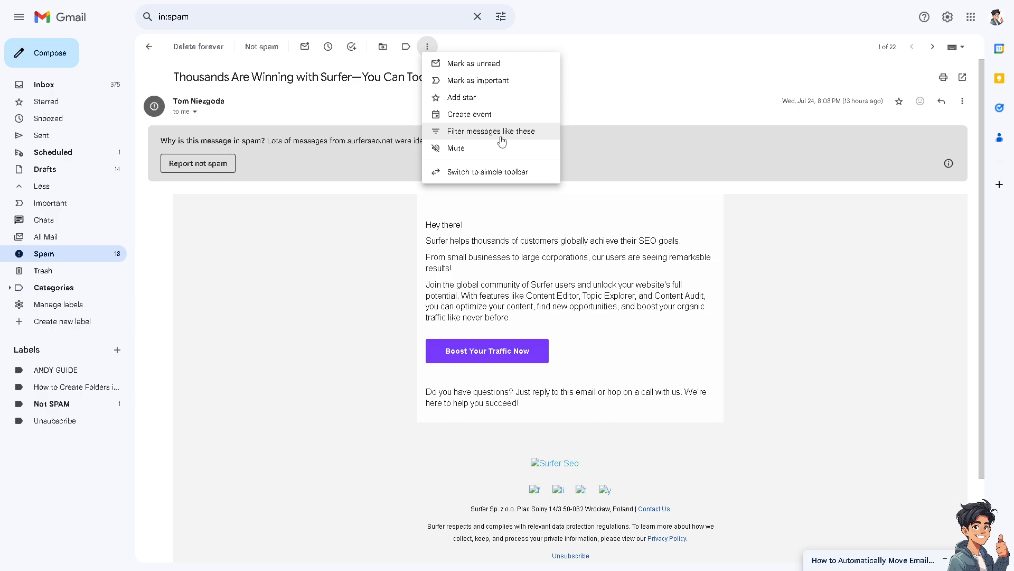
pyautogui.click(844, 241)
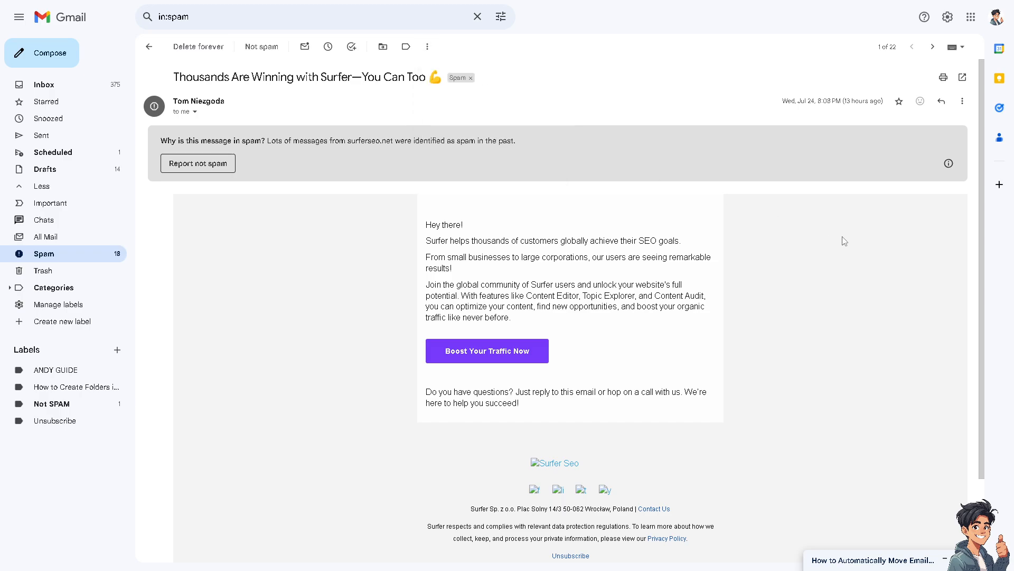
pyautogui.click(963, 101)
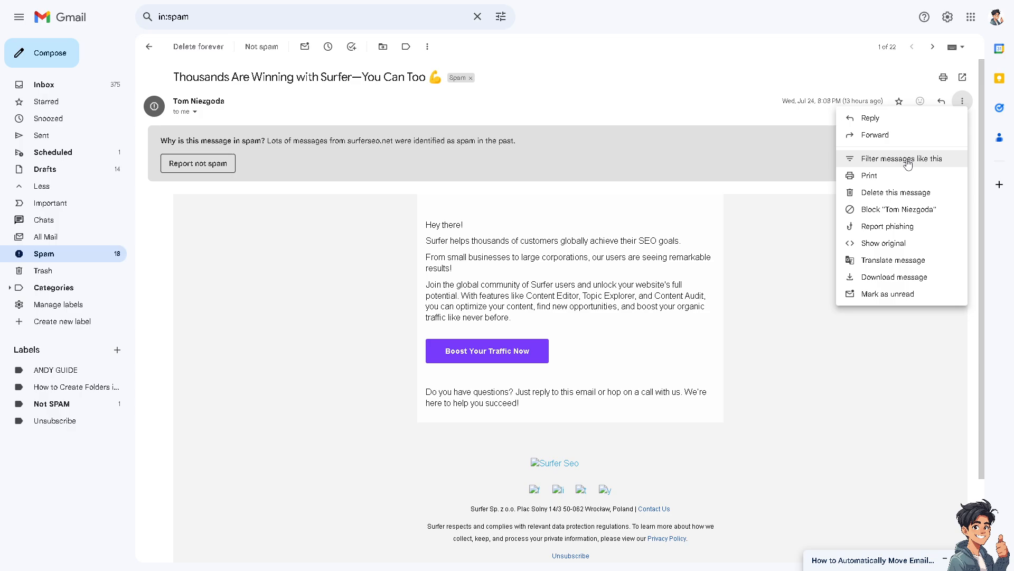
pyautogui.click(908, 159)
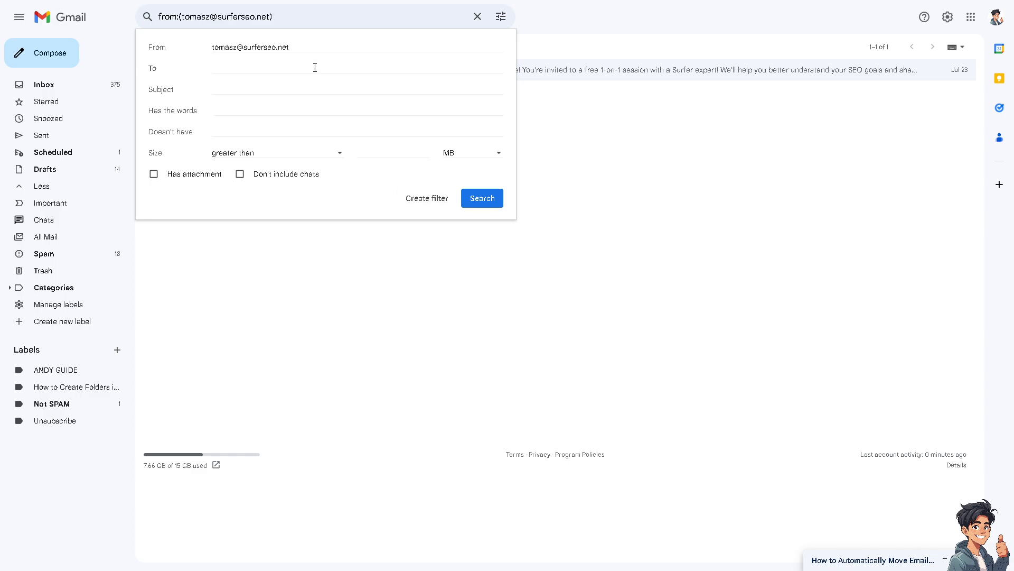
pyautogui.moveTo(310, 47); pyautogui.dragTo(205, 60)
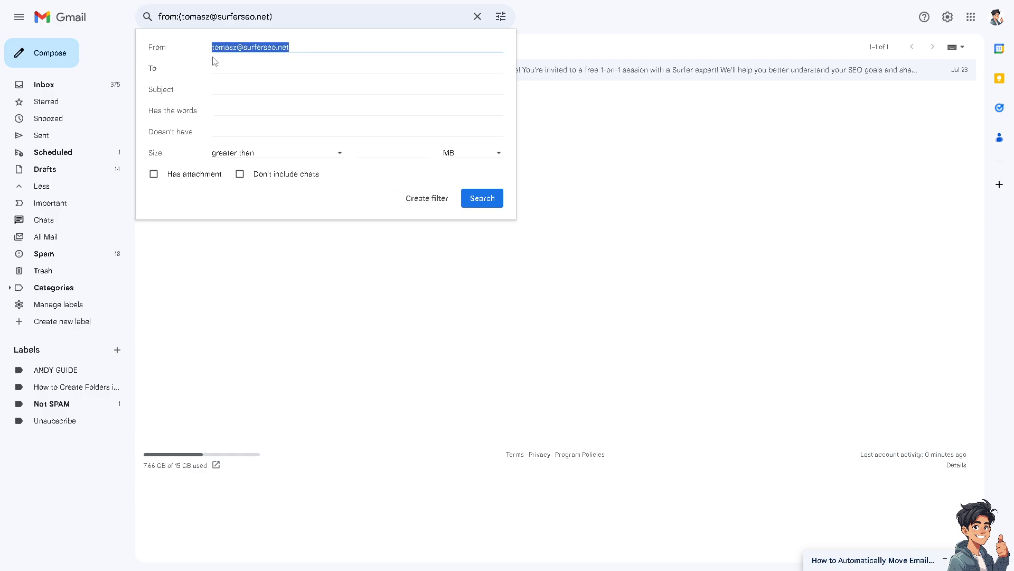
pyautogui.click(437, 199)
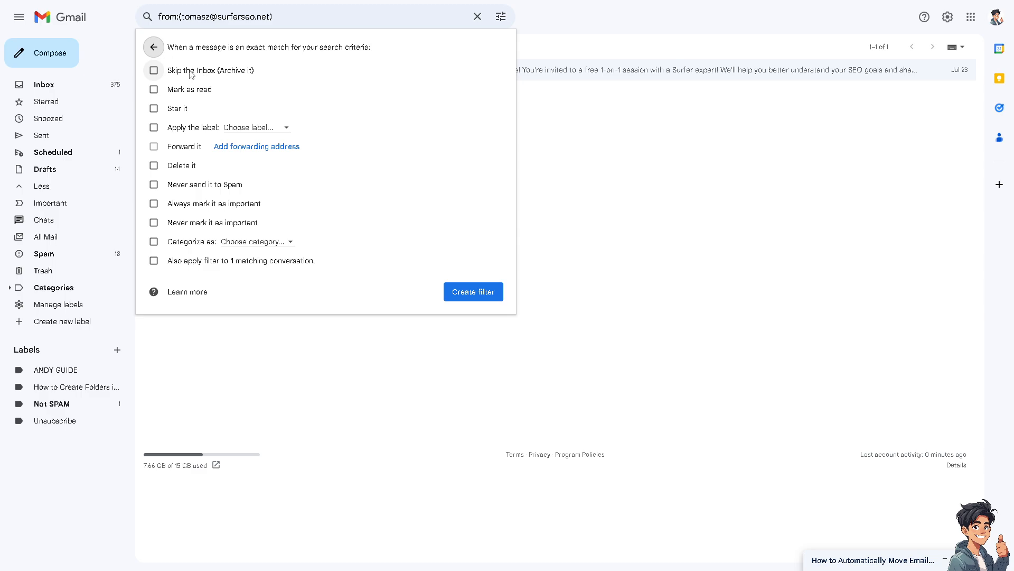
# Set the filter to skip the inbox, mark matching messages as read and star them
pyautogui.click(156, 72)
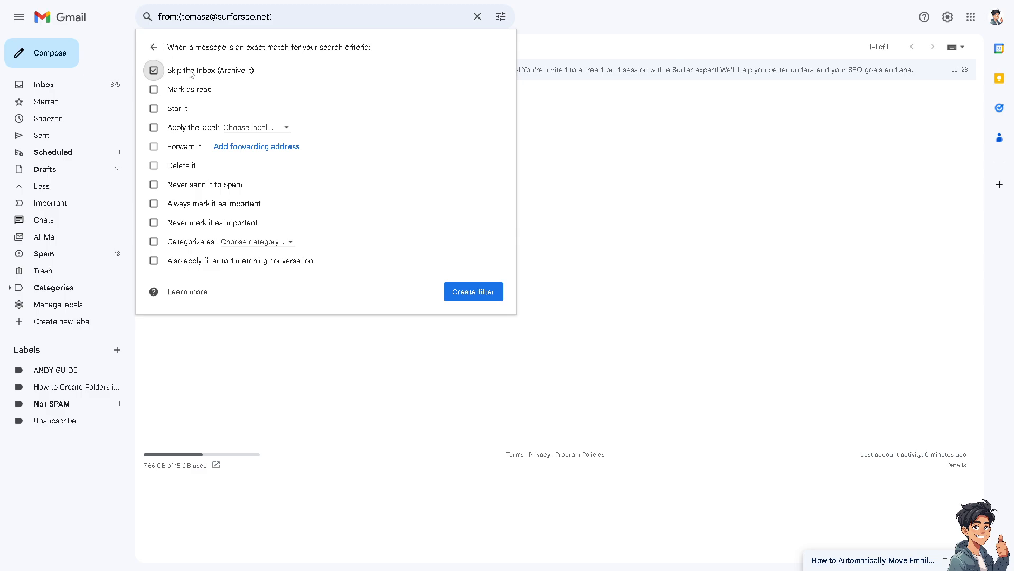
pyautogui.click(153, 91)
pyautogui.click(154, 109)
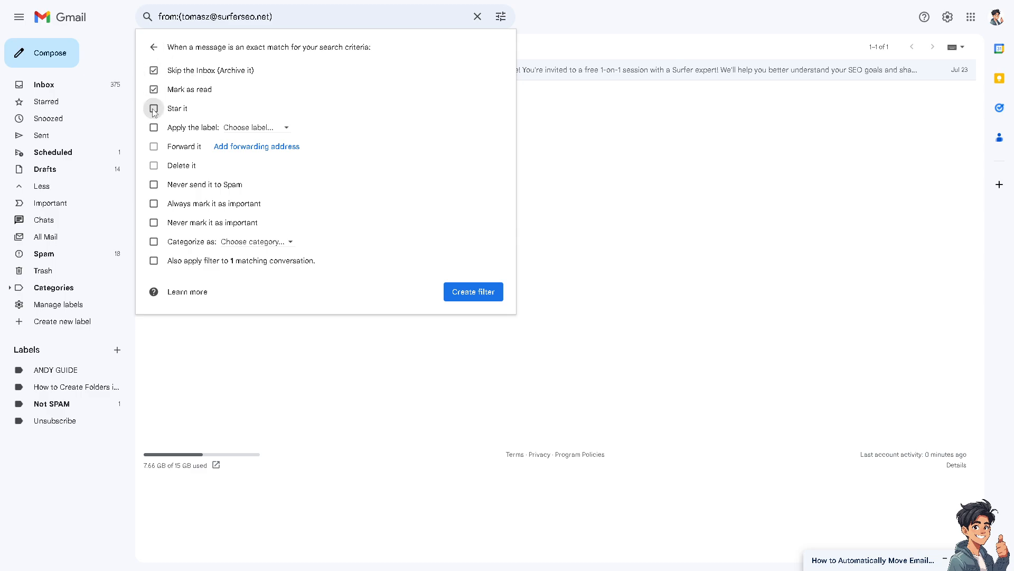
# Have the filter apply a new label named "How to Automatically Move Emails to Specific Folder in Gmail", nested under ANDY GUIDE
pyautogui.click(153, 127)
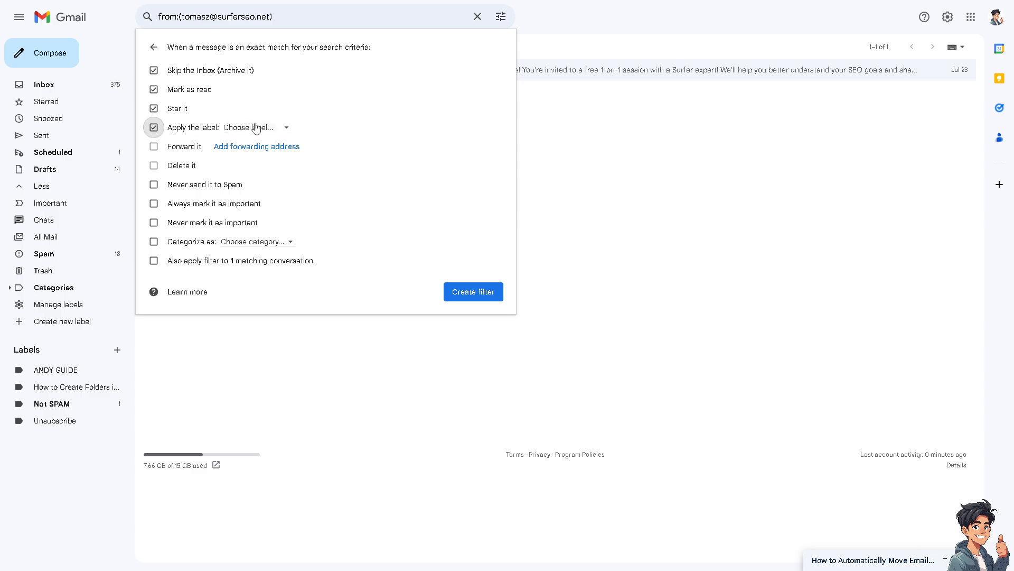
pyautogui.click(258, 128)
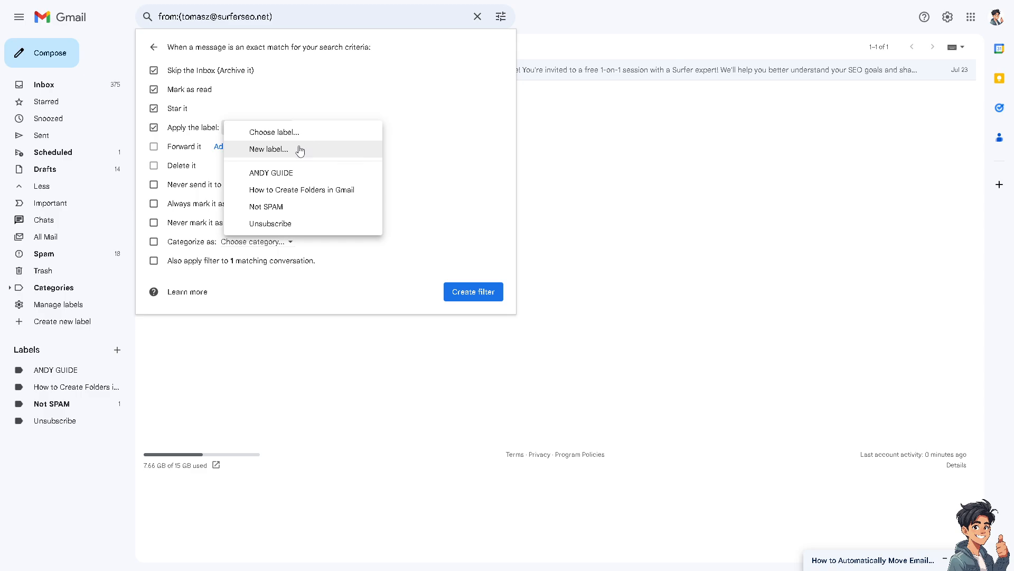
pyautogui.click(279, 151)
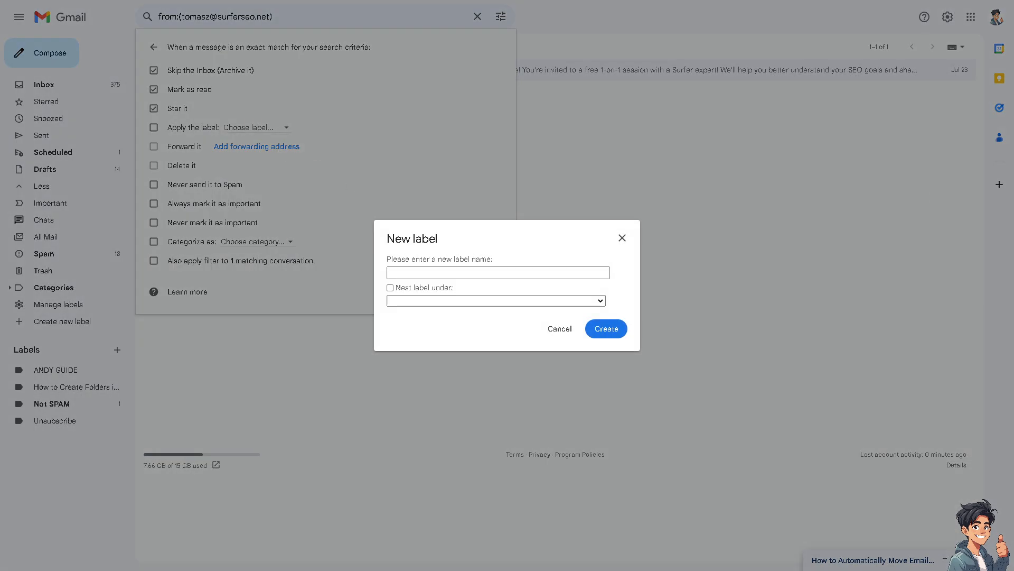
pyautogui.click(535, 272)
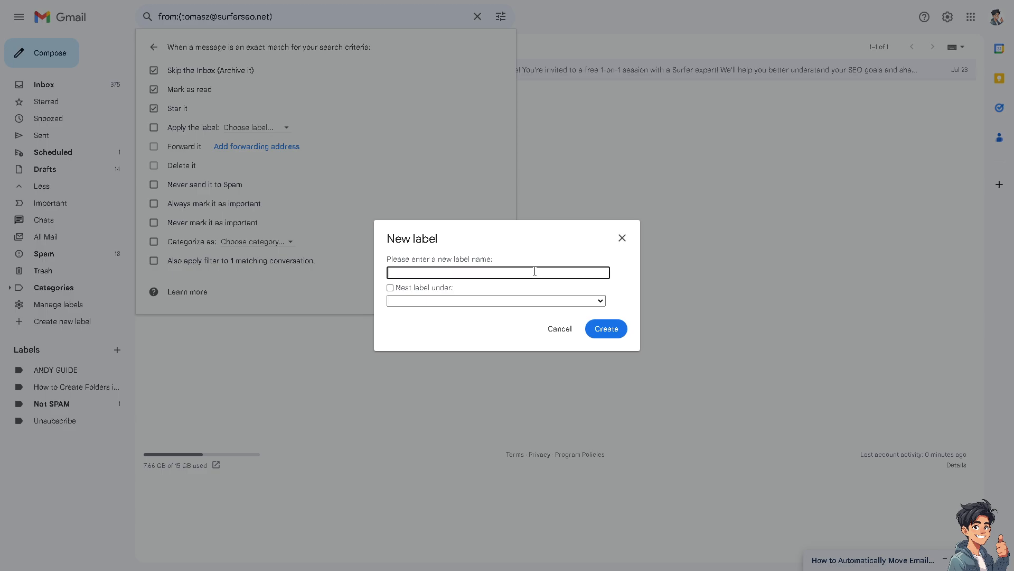
pyautogui.write('How to Automatically Move Emails to Specific Folder in Gmail')
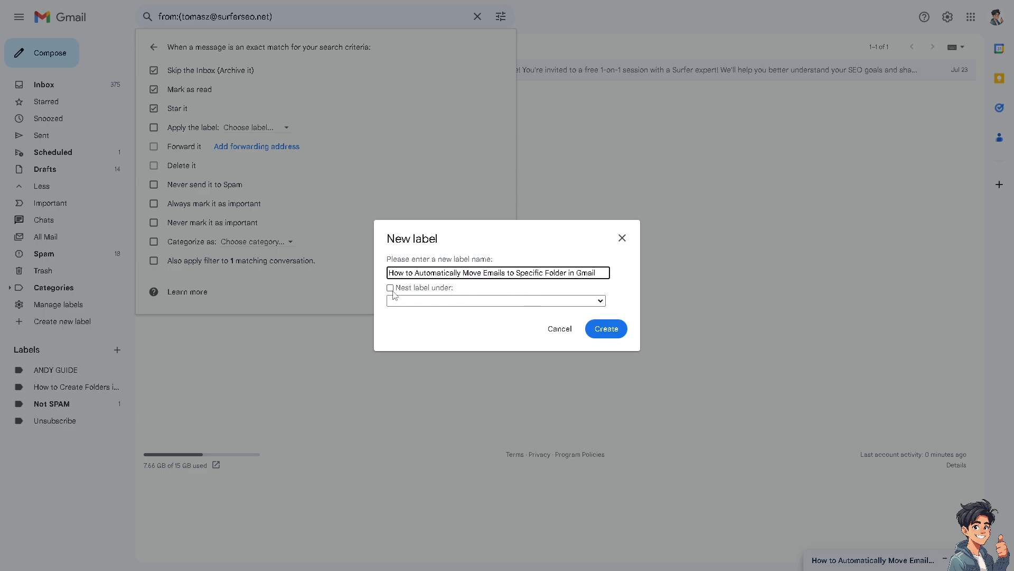
pyautogui.click(515, 300)
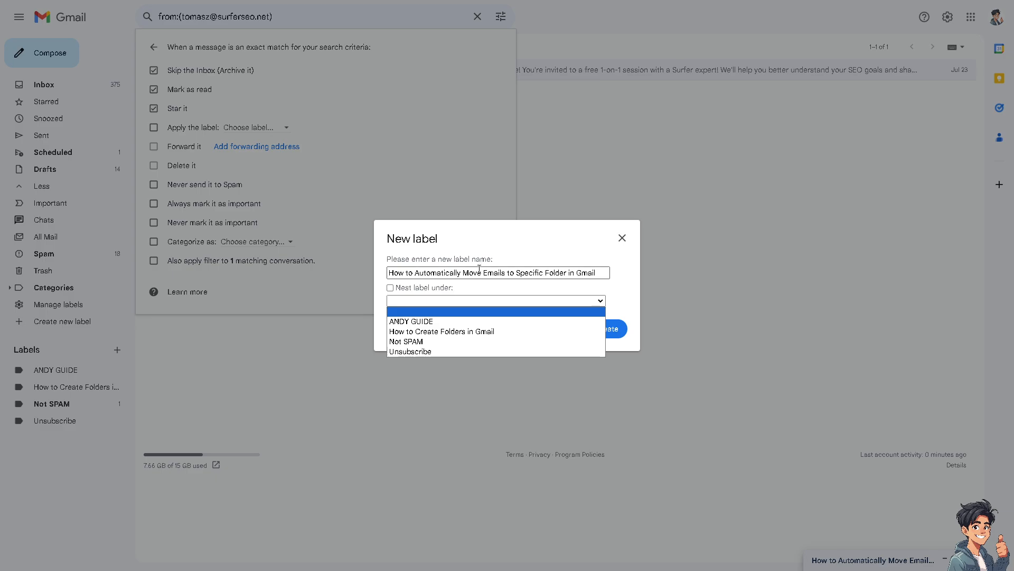
pyautogui.click(452, 321)
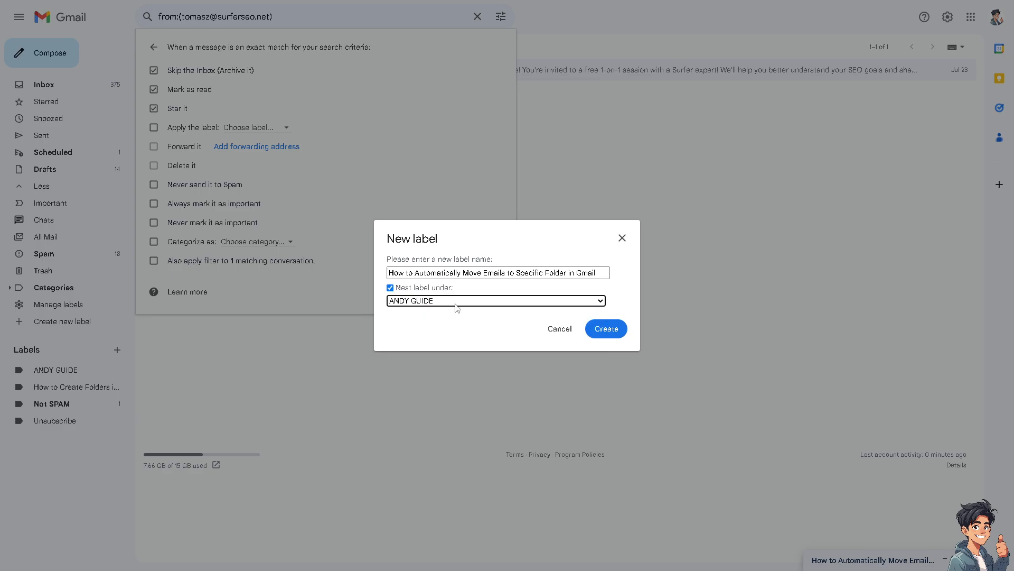
pyautogui.click(613, 329)
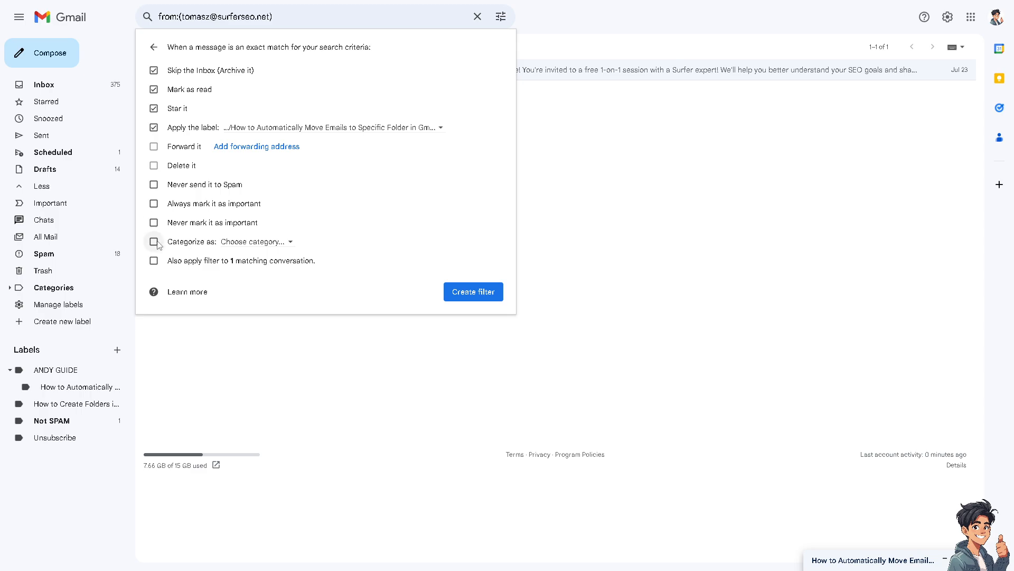
# Clear the filter's Star it, Mark as read and Skip the Inbox actions and create the filter
pyautogui.click(282, 243)
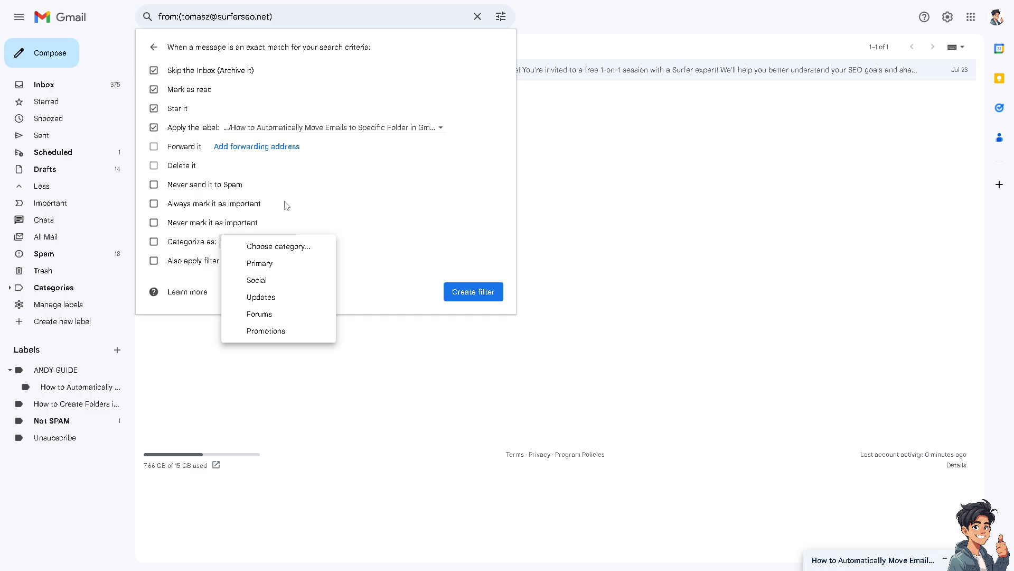
pyautogui.click(402, 192)
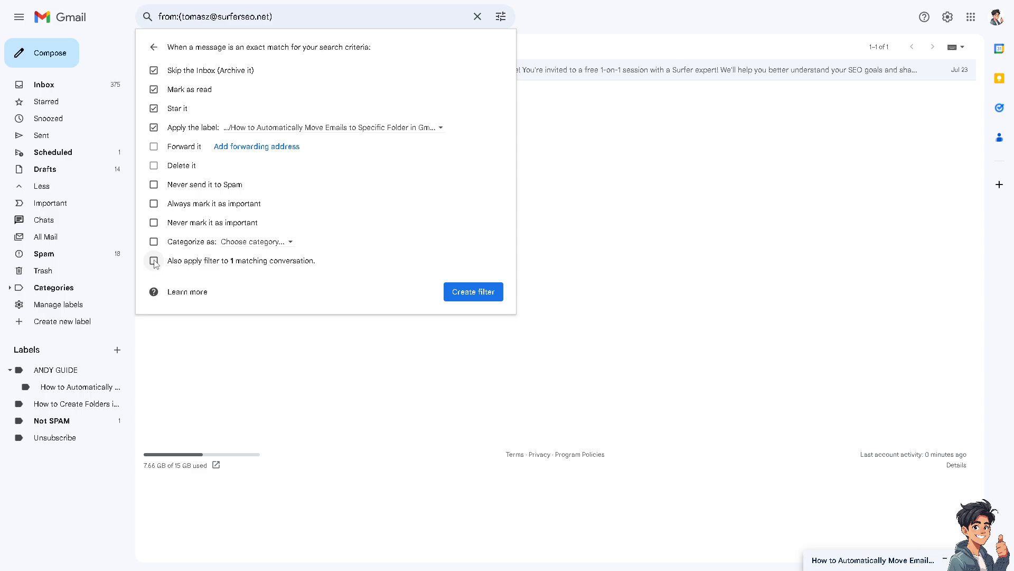
pyautogui.click(154, 109)
pyautogui.click(153, 89)
pyautogui.click(154, 70)
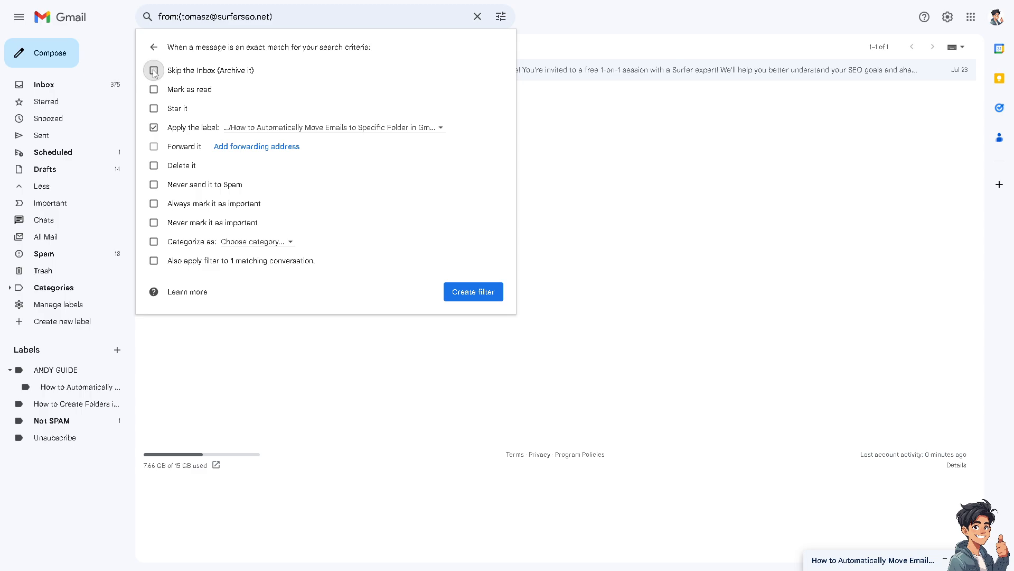
pyautogui.click(473, 292)
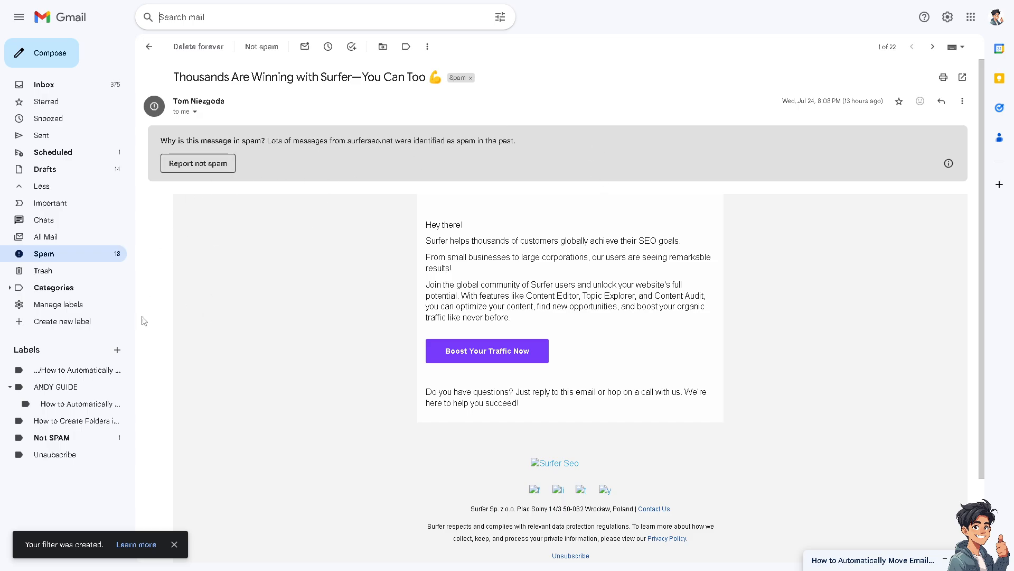
# Check the conversations under the two "How to Automatically" labels and the ANDY GUIDE label
pyautogui.click(54, 405)
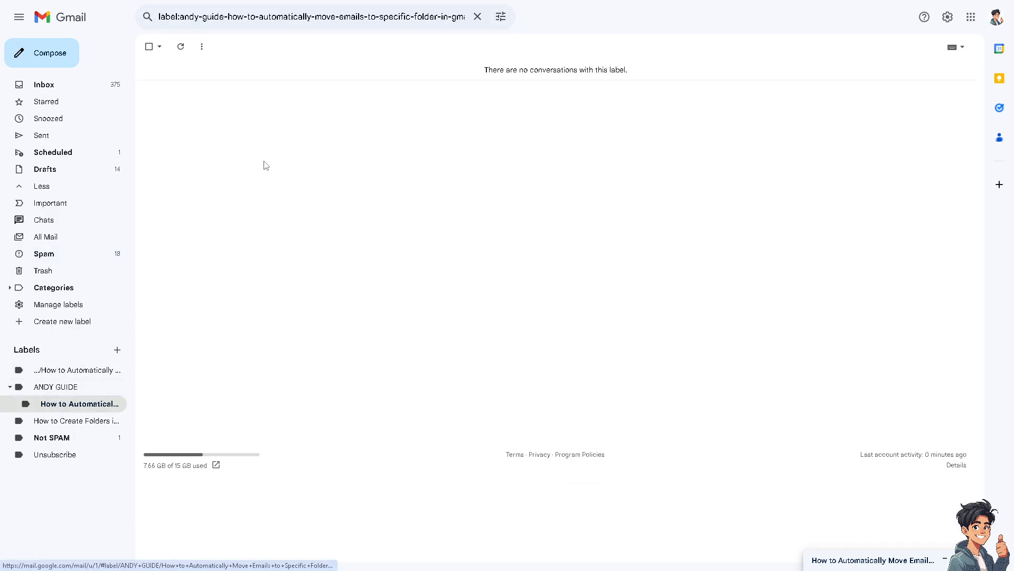
pyautogui.click(53, 370)
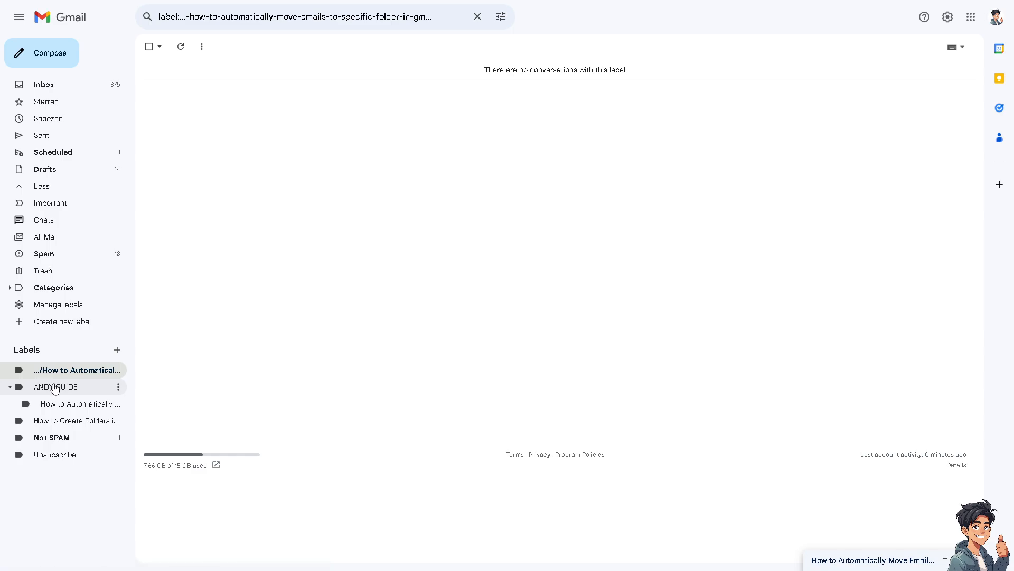
pyautogui.click(54, 389)
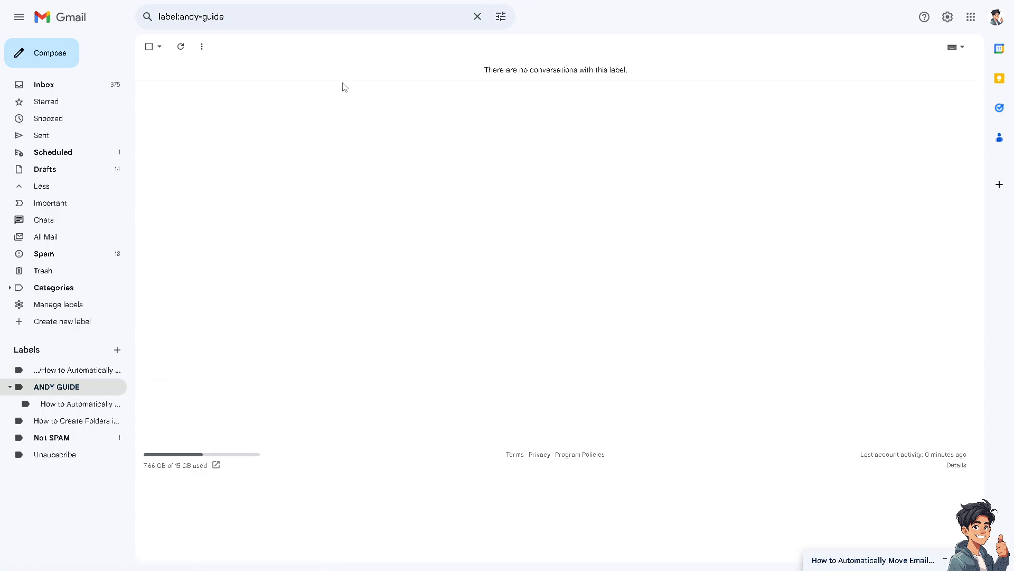
# Start a new label in the label settings and name it "How to Automatically Move Emails to Specific Folder in Gmail"
pyautogui.click(949, 18)
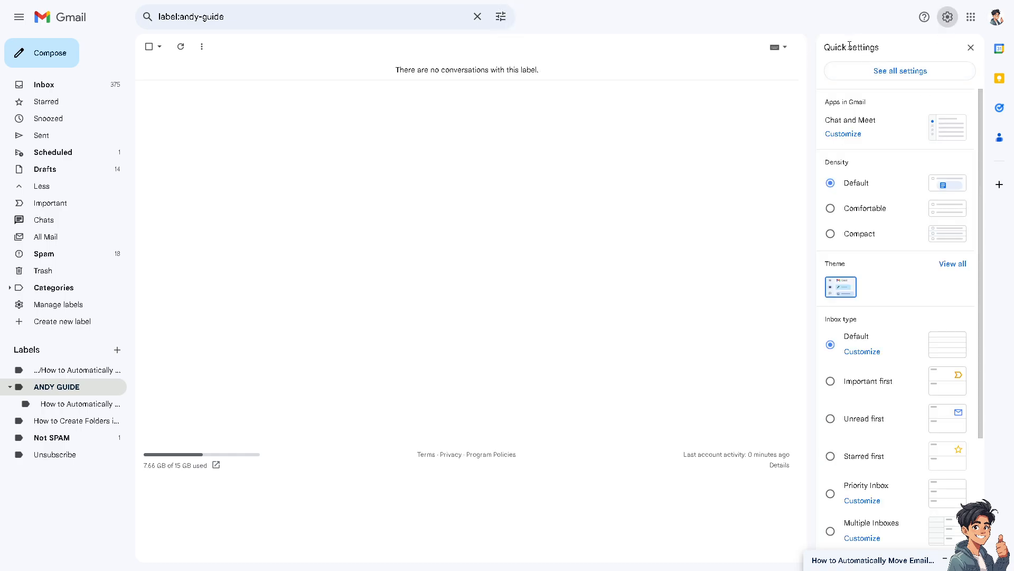
pyautogui.click(900, 70)
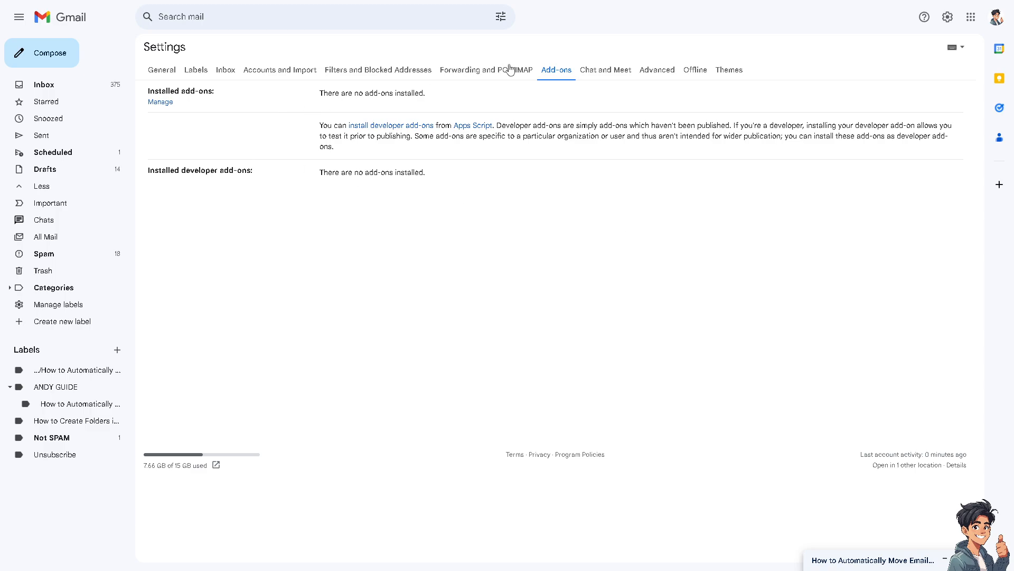
pyautogui.click(195, 71)
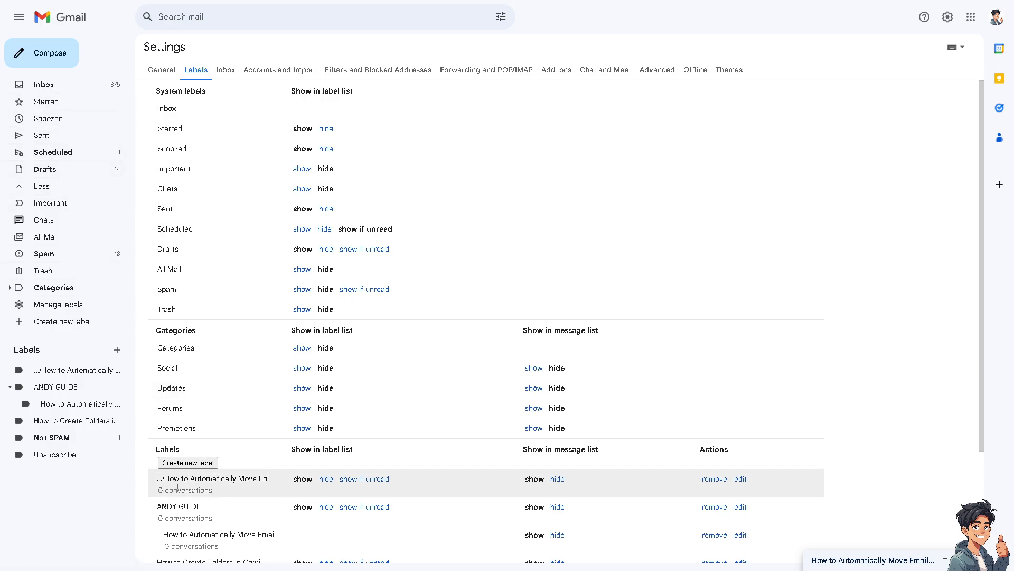
pyautogui.click(198, 464)
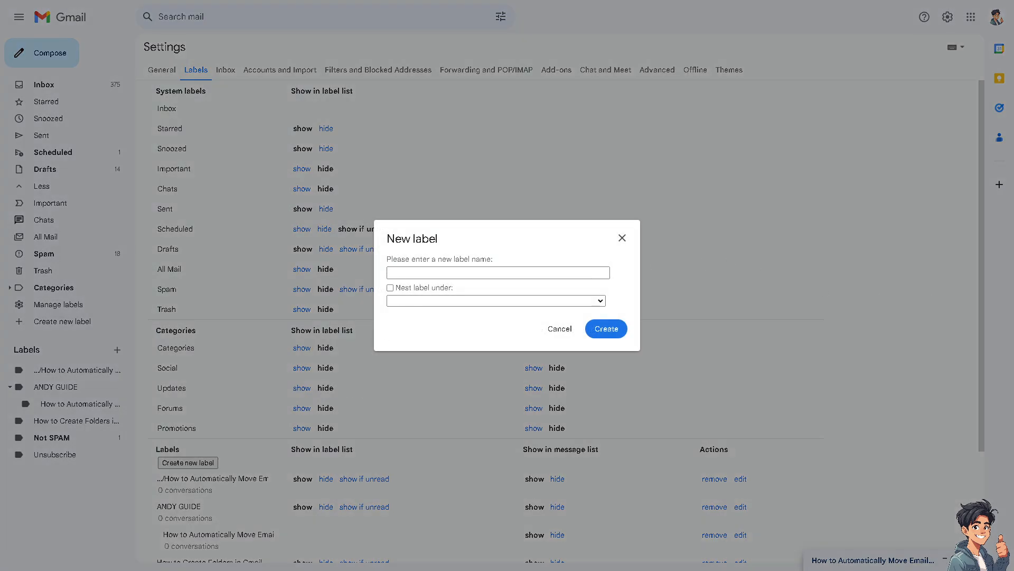
pyautogui.click(462, 272)
pyautogui.write('How to Automatically Move Emails to Specific Folder in Gmail')
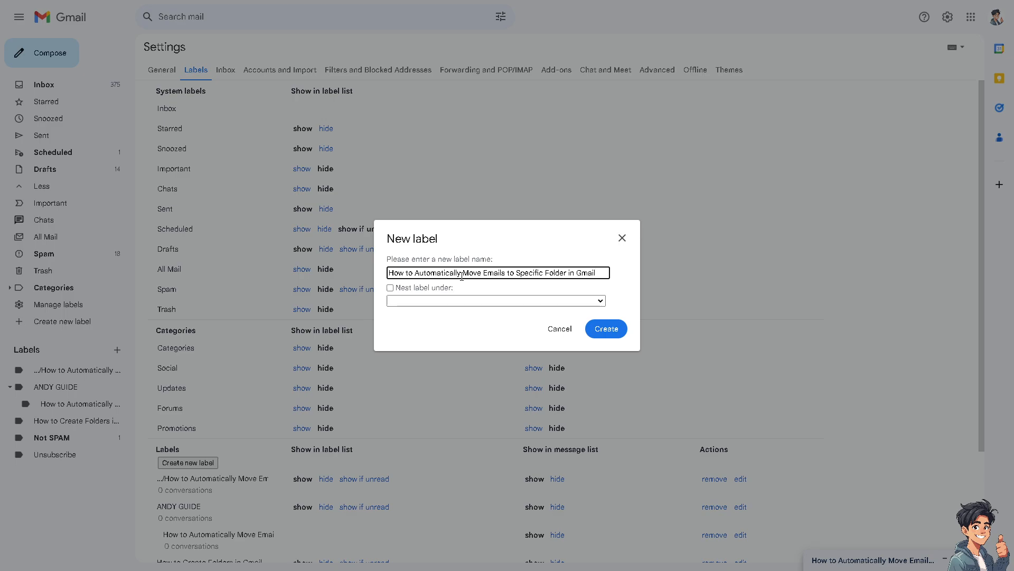
# Nest the new label under Not SPAM and create it
pyautogui.click(453, 303)
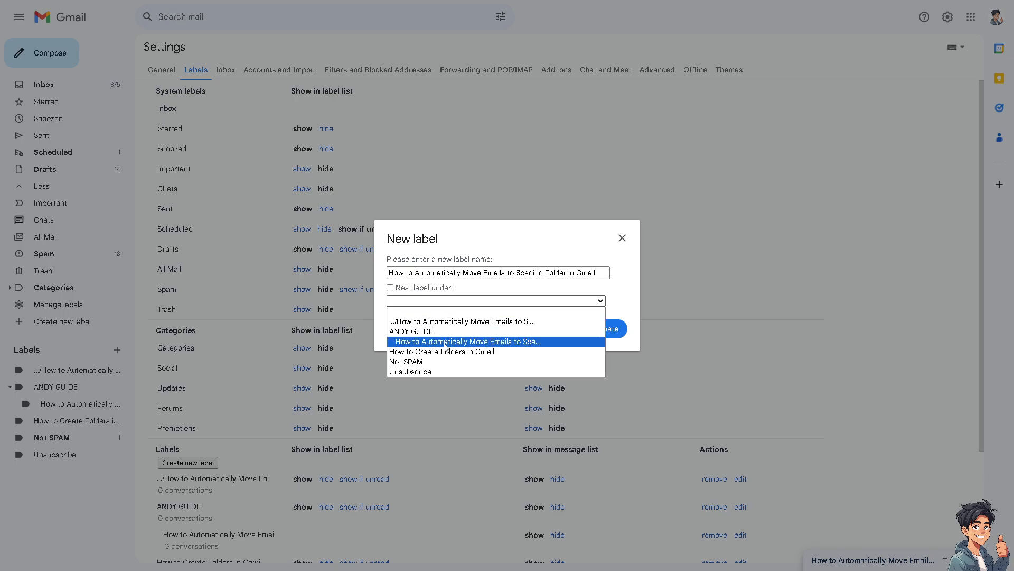
pyautogui.click(390, 287)
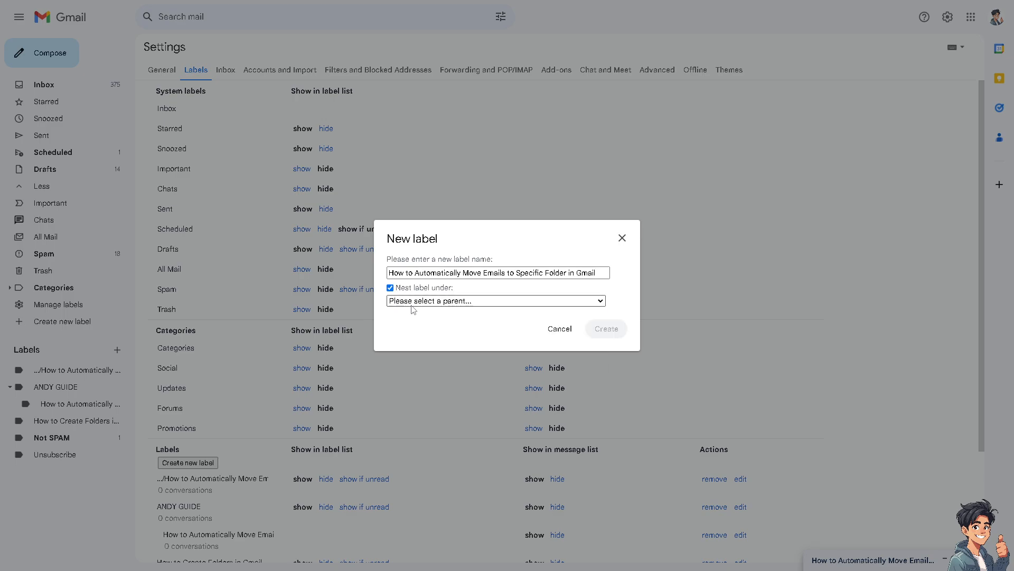
pyautogui.click(417, 300)
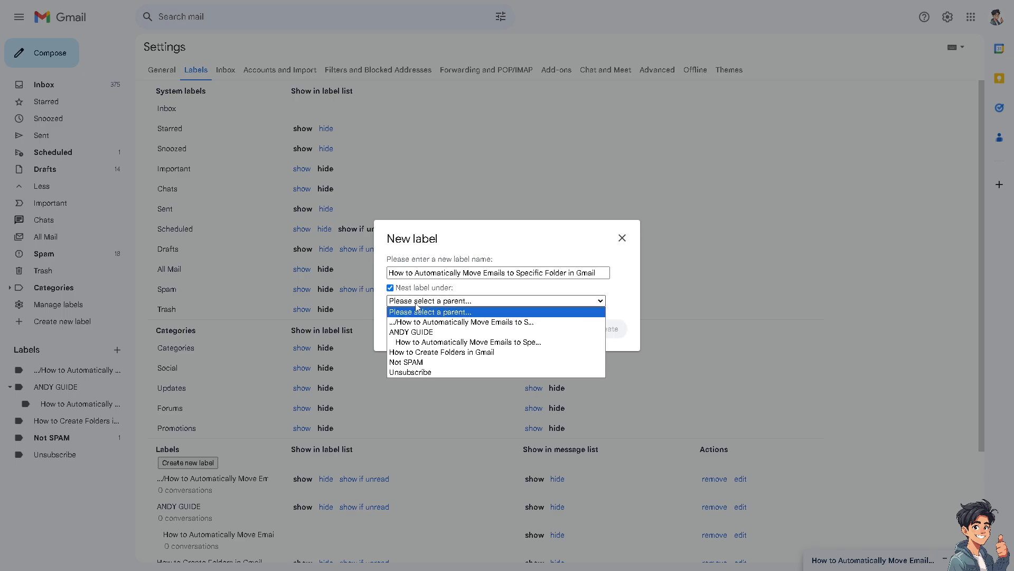
pyautogui.click(422, 363)
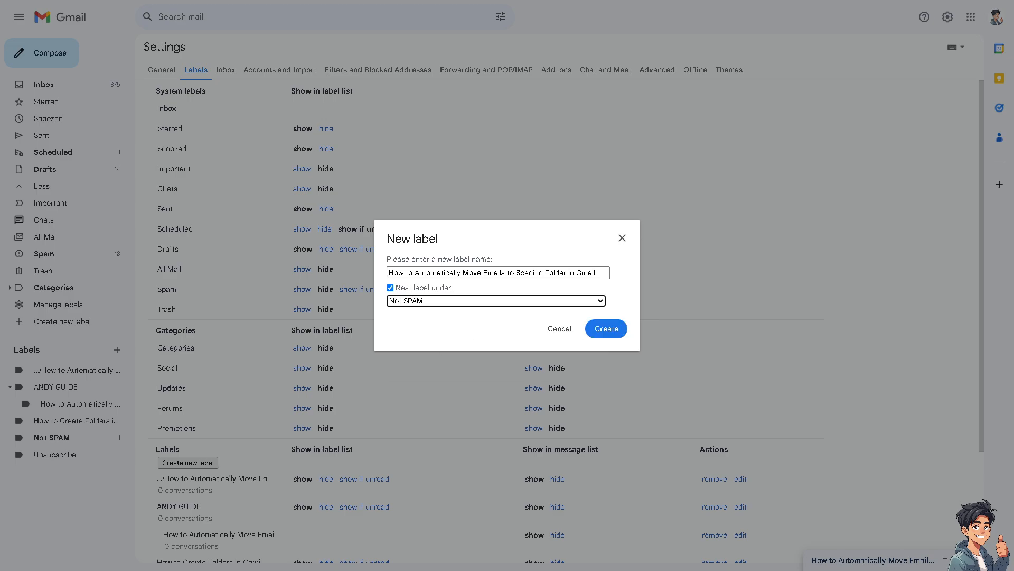
pyautogui.click(458, 328)
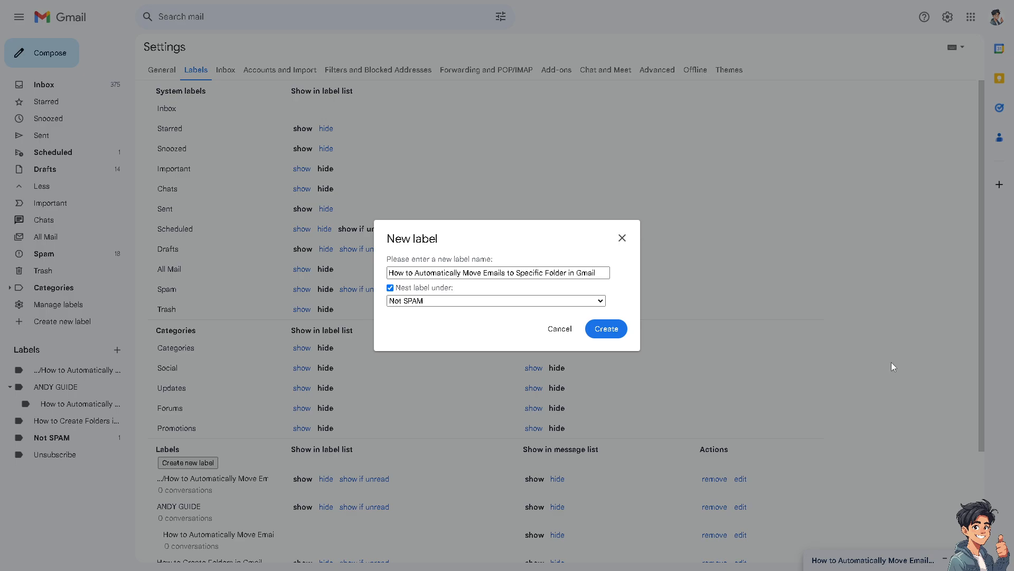
pyautogui.click(606, 333)
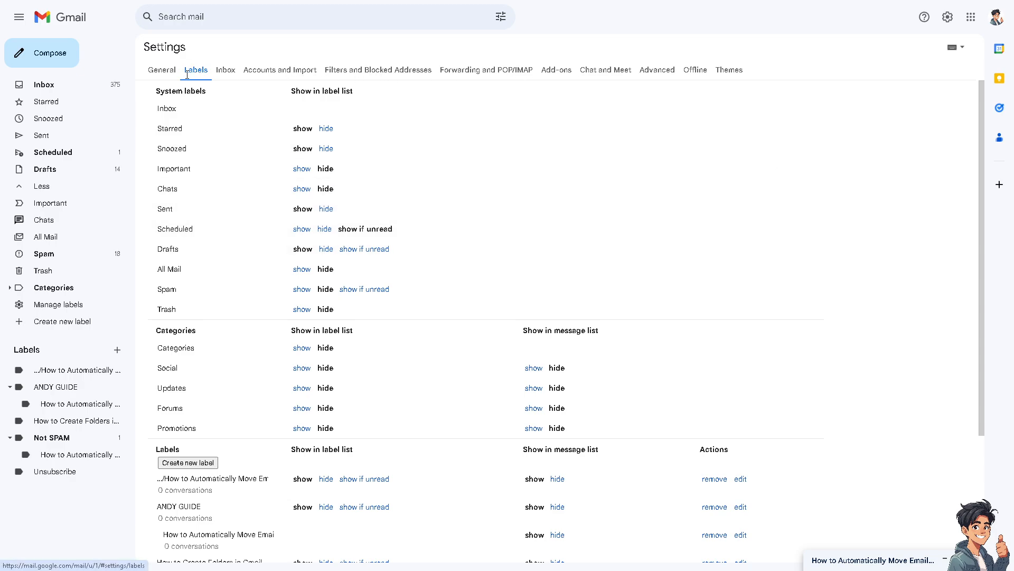
# Start a new filter for messages from the same sender address as the existing filter and continue to its actions
pyautogui.click(359, 72)
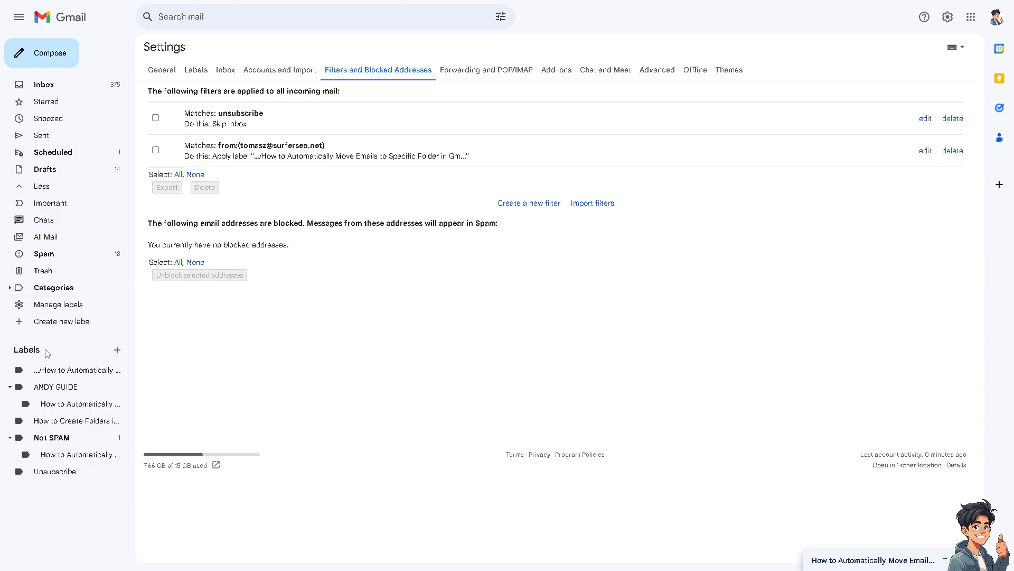
pyautogui.click(523, 205)
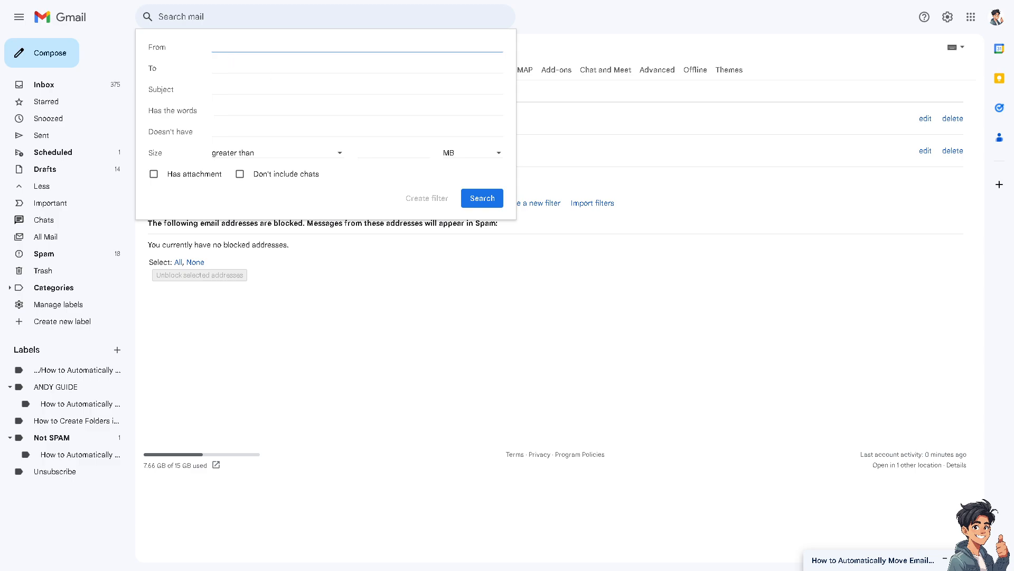
pyautogui.click(394, 321)
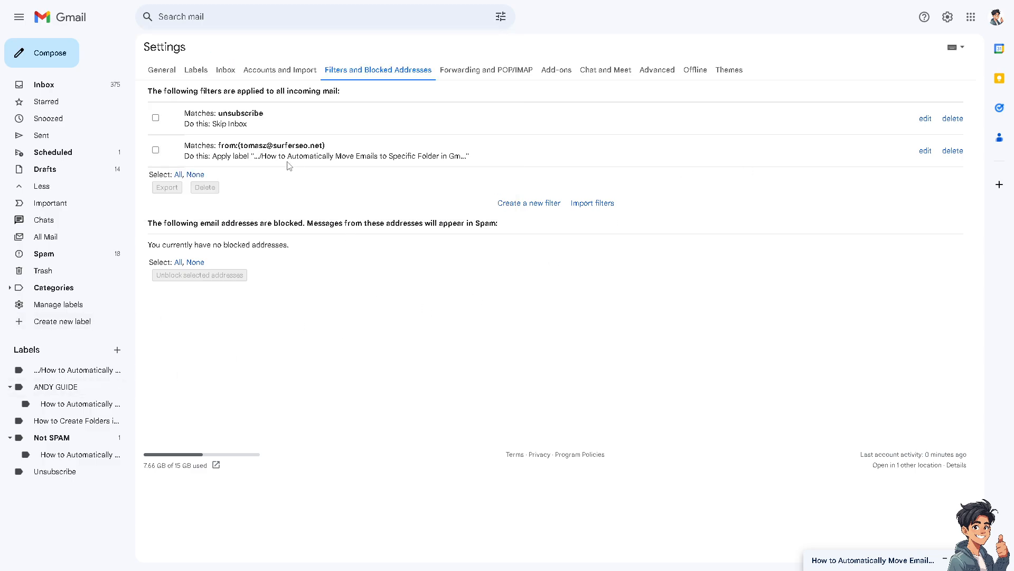
pyautogui.moveTo(323, 146); pyautogui.dragTo(241, 148)
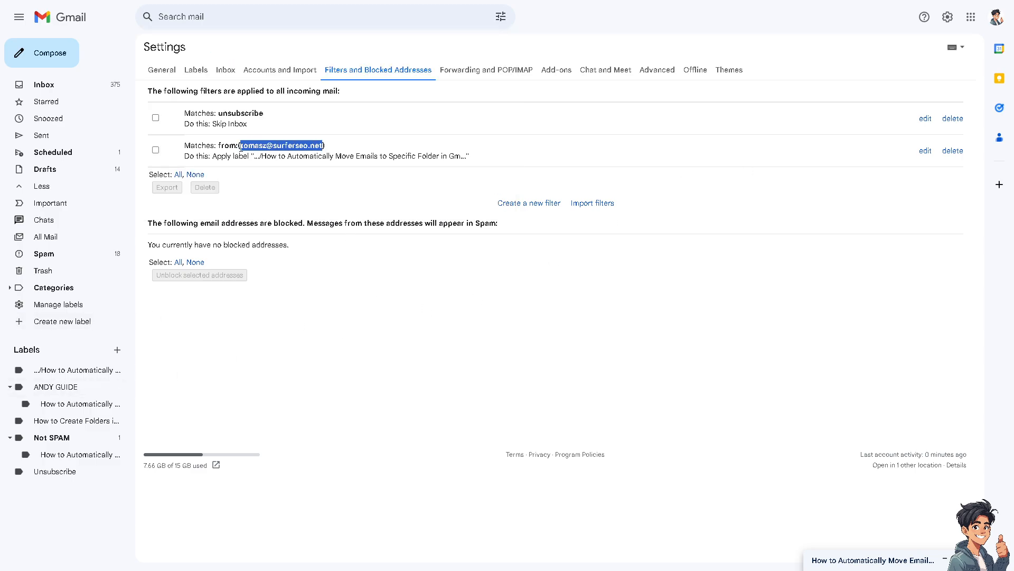
pyautogui.hotkey('ctrl', 'c')
pyautogui.click(550, 205)
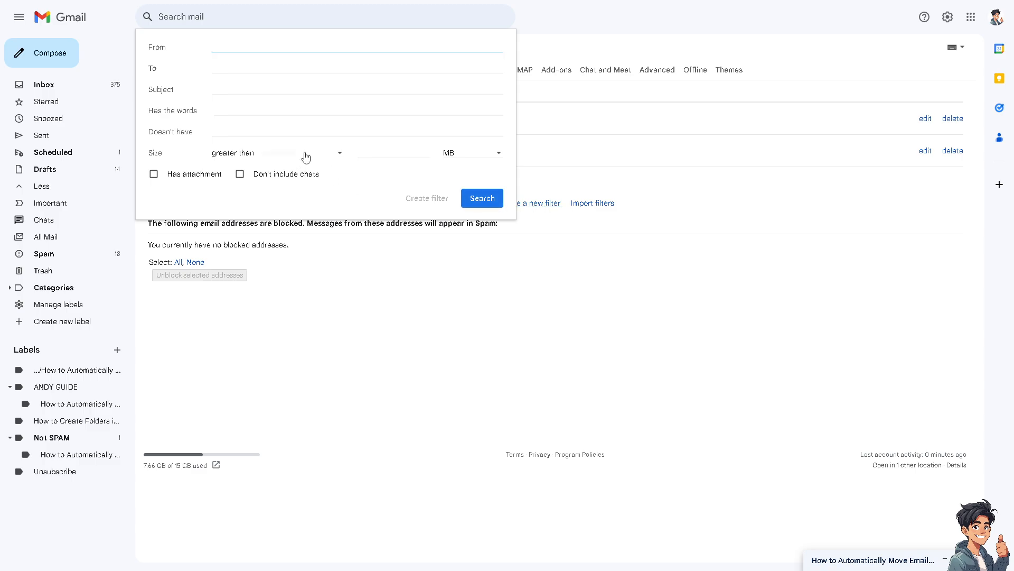
pyautogui.hotkey('ctrl', 'v')
pyautogui.click(267, 77)
pyautogui.click(426, 203)
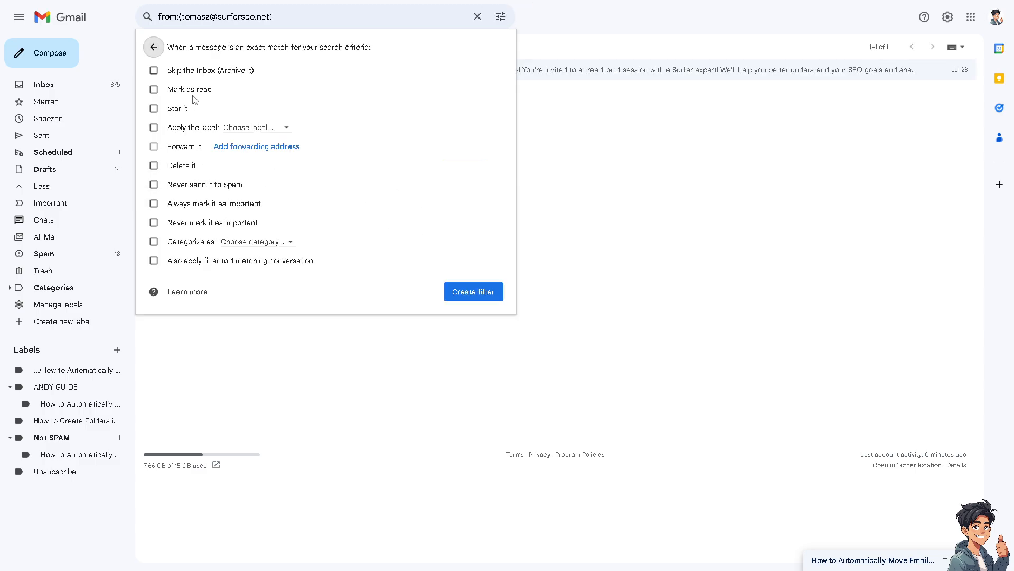
# Enable skip inbox, mark read, star, apply label, never spam, always important, categorize and apply to matching conversations, and dismiss the filter without creating it
pyautogui.click(154, 71)
pyautogui.click(154, 89)
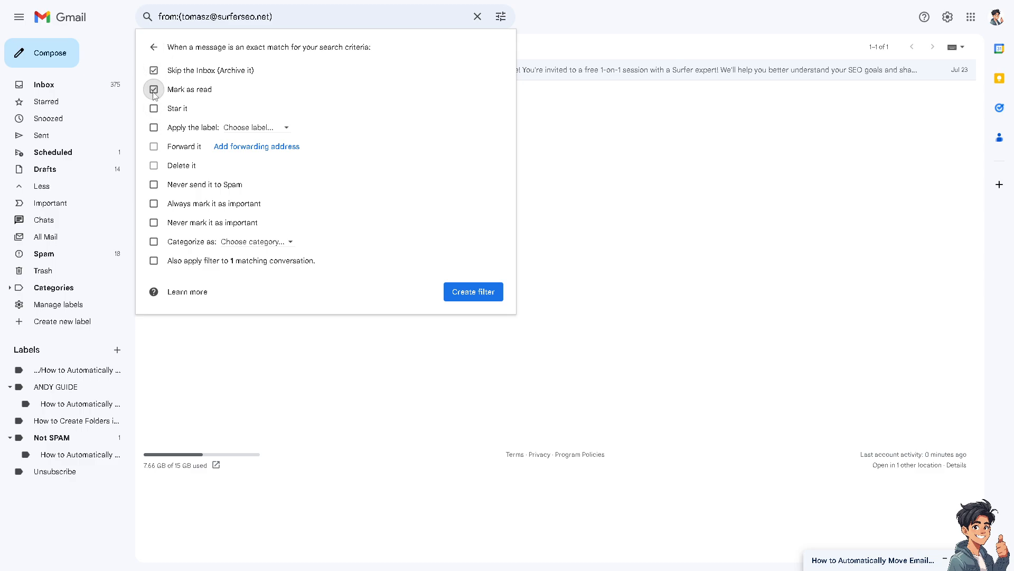
pyautogui.click(153, 109)
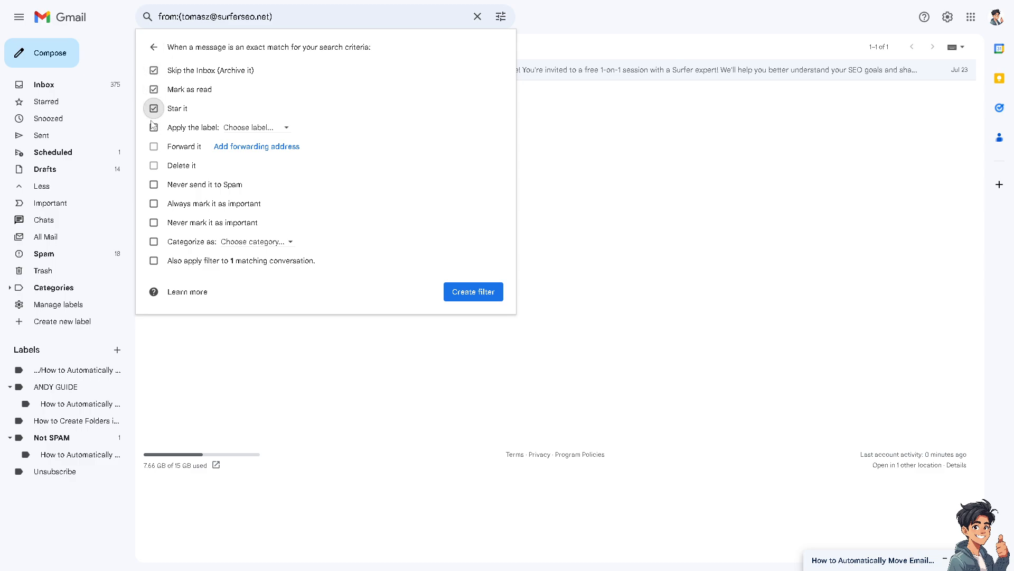
pyautogui.click(154, 184)
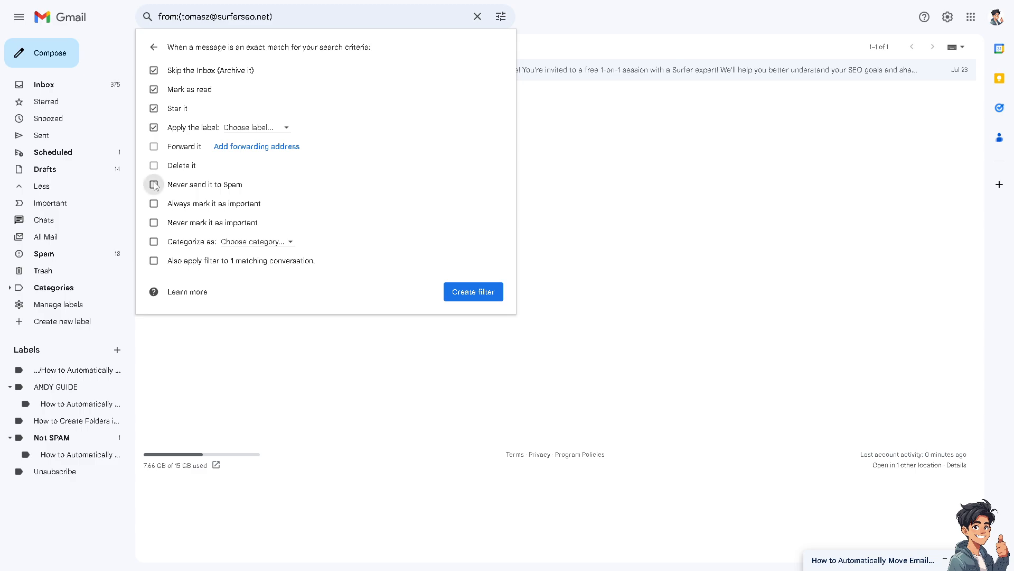
pyautogui.click(153, 203)
pyautogui.click(154, 242)
pyautogui.click(153, 261)
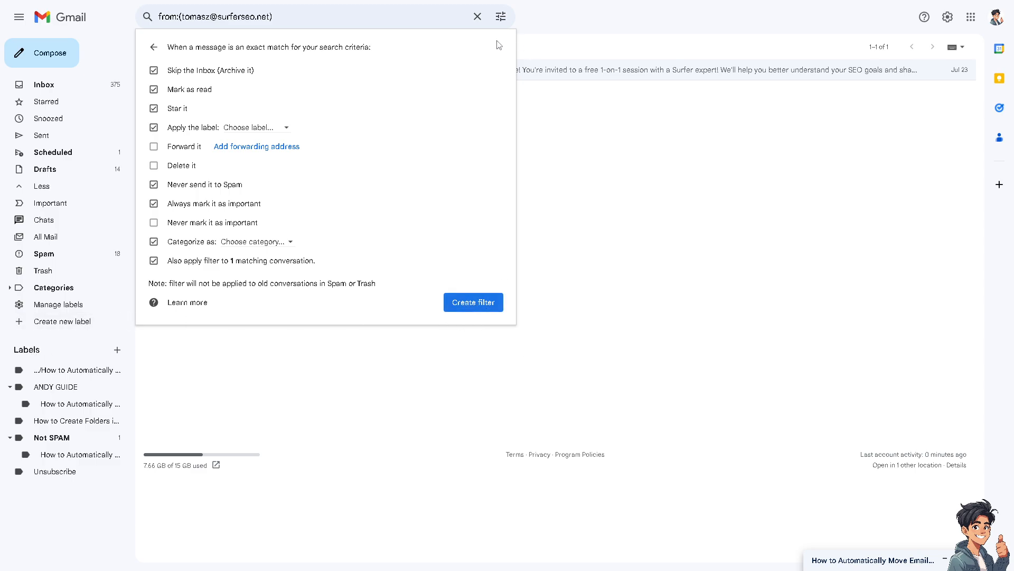
pyautogui.click(425, 367)
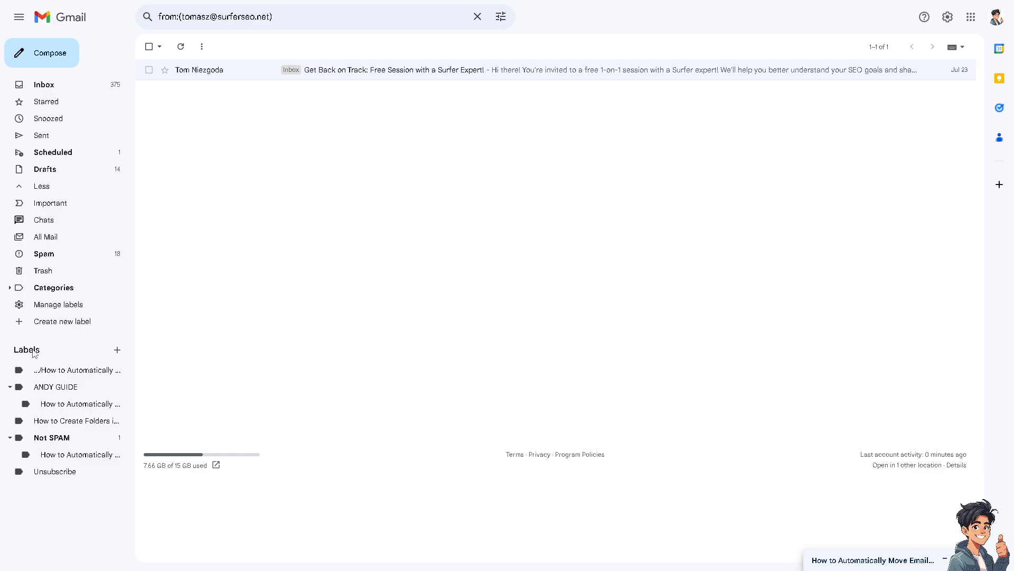
# Start another new label and name it "How to Automatically Move Emails to Specific Folder in Gmail"
pyautogui.click(117, 350)
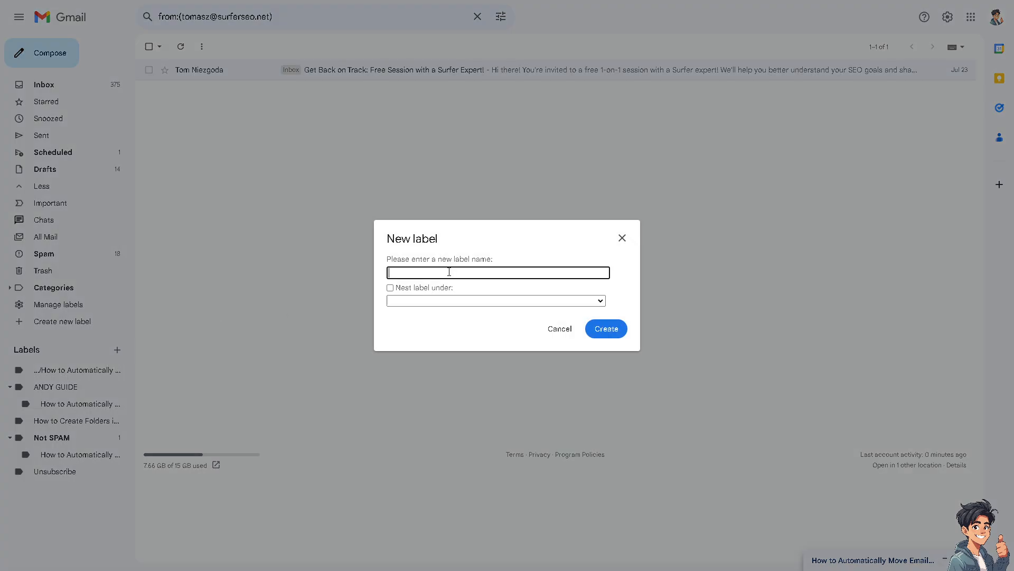
pyautogui.hotkey('ctrl', 'v')
pyautogui.press('Return')
pyautogui.click(465, 273)
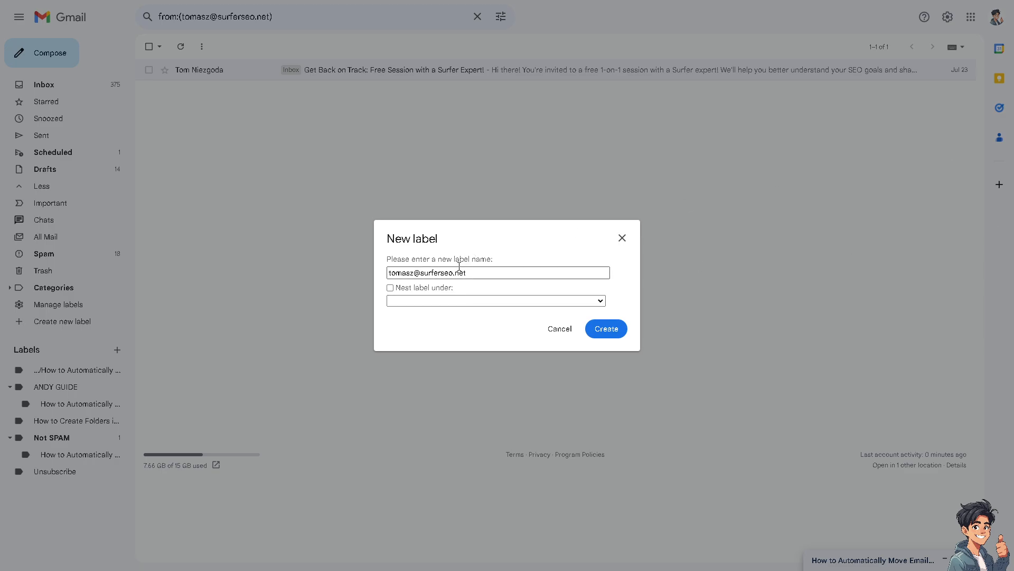
pyautogui.hotkey('ctrl', 'a')
pyautogui.hotkey('ctrl', 'v')
# Nest this label under Unsubscribe and create it
pyautogui.click(469, 301)
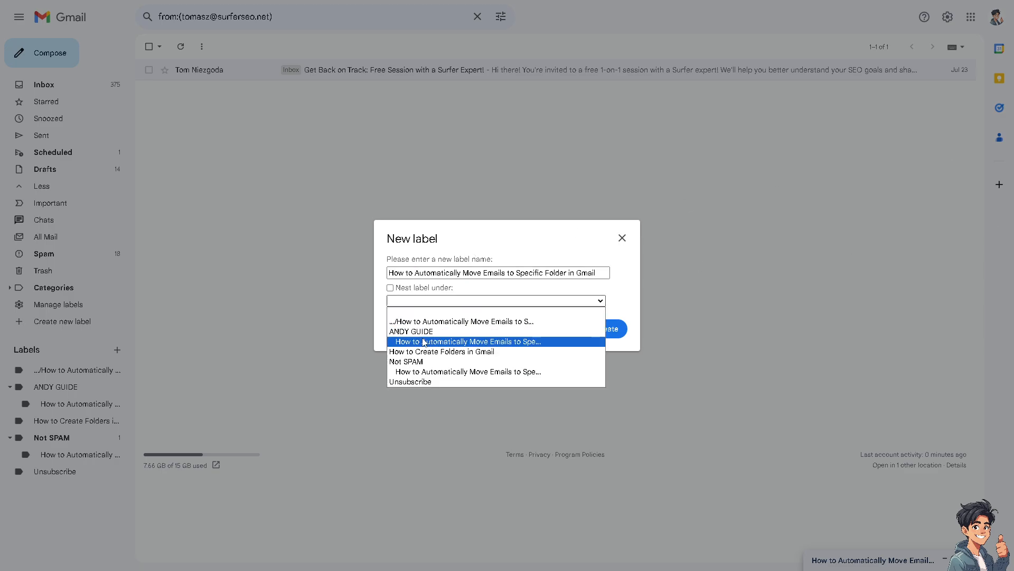
pyautogui.click(426, 382)
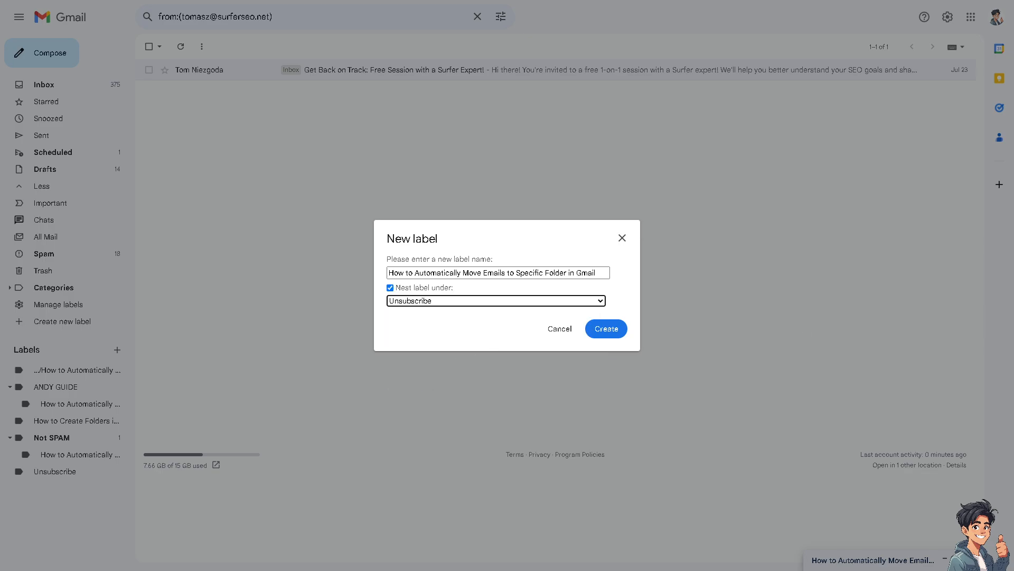
pyautogui.click(465, 329)
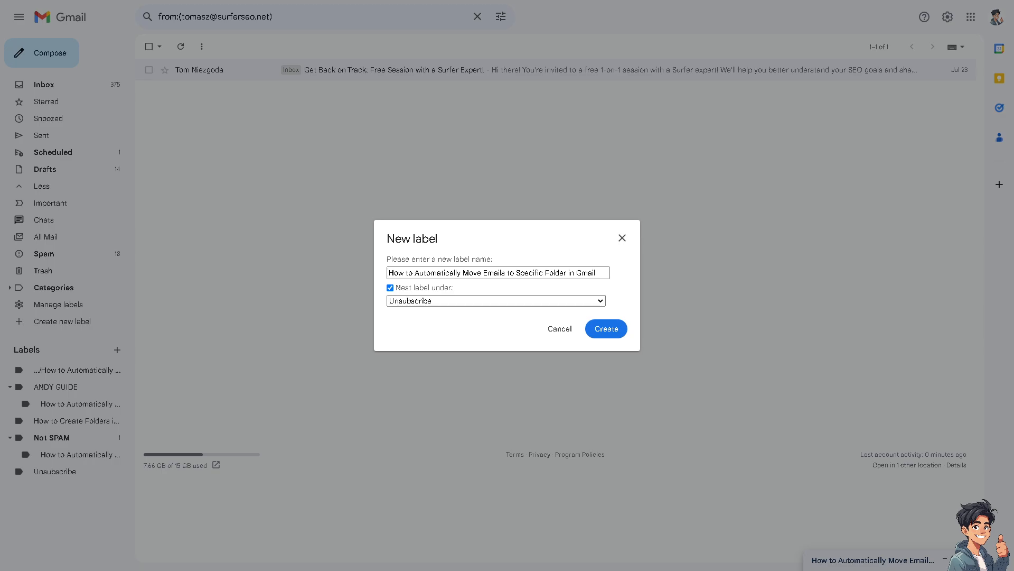
pyautogui.click(606, 332)
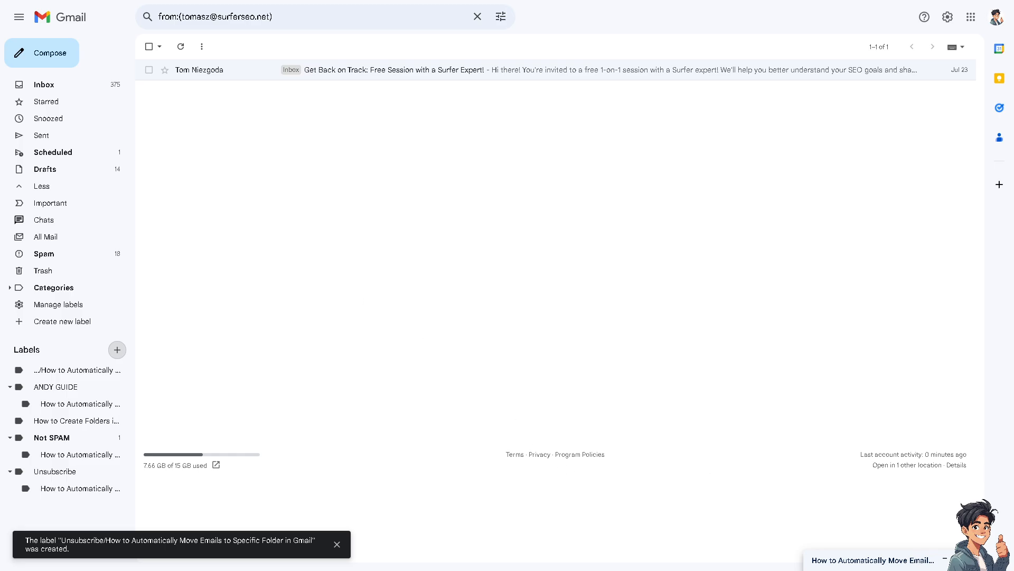
# Reopen the minimized draft email and expand it to full screen
pyautogui.click(872, 560)
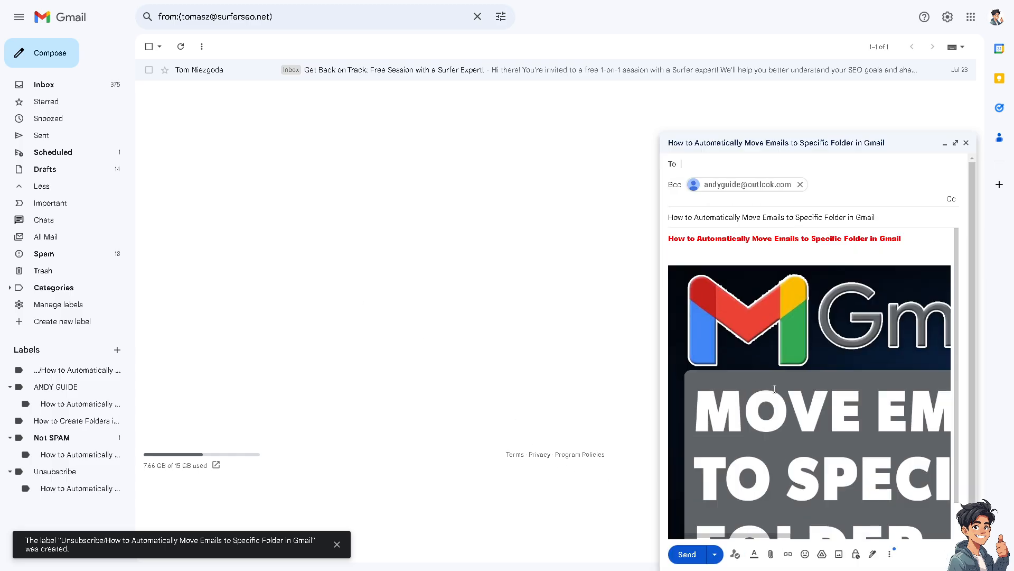
pyautogui.click(955, 144)
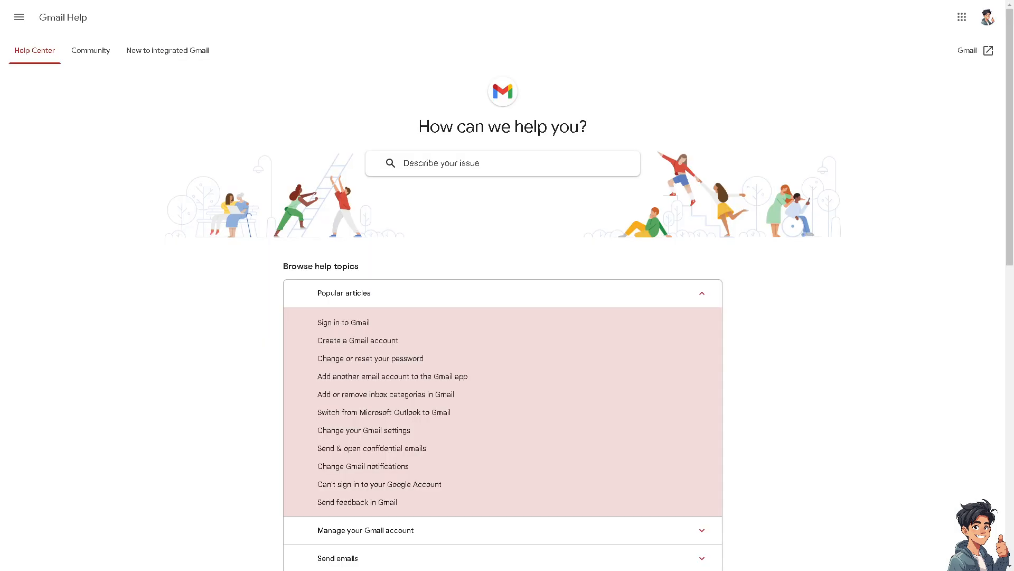
# Search the Gmail Help Center for "How to Automatically Move Emails to Specific Folder in Gmail"
pyautogui.click(468, 170)
pyautogui.hotkey('ctrl', 'v')
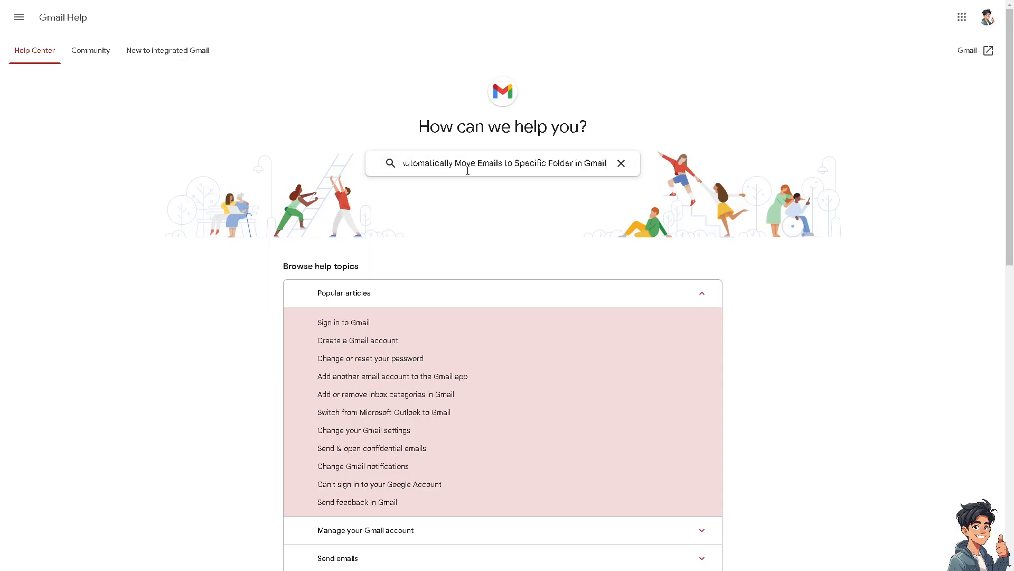
pyautogui.press('Return')
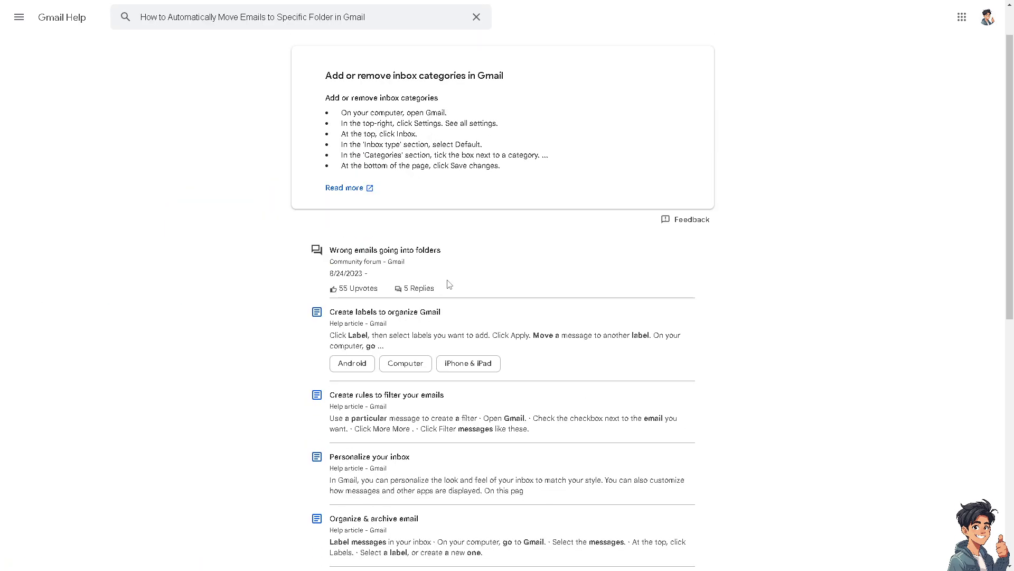
# Go from the help results to the Gmail Help Community and open the form for posting a question
pyautogui.scroll(-9, 450, 285)
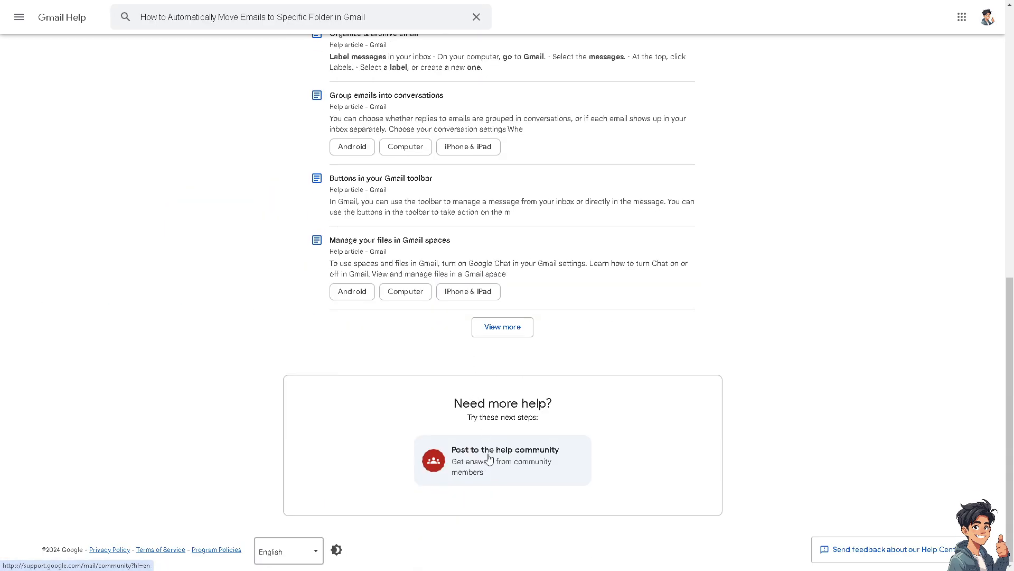
pyautogui.click(458, 454)
pyautogui.scroll(-2, 421, 401)
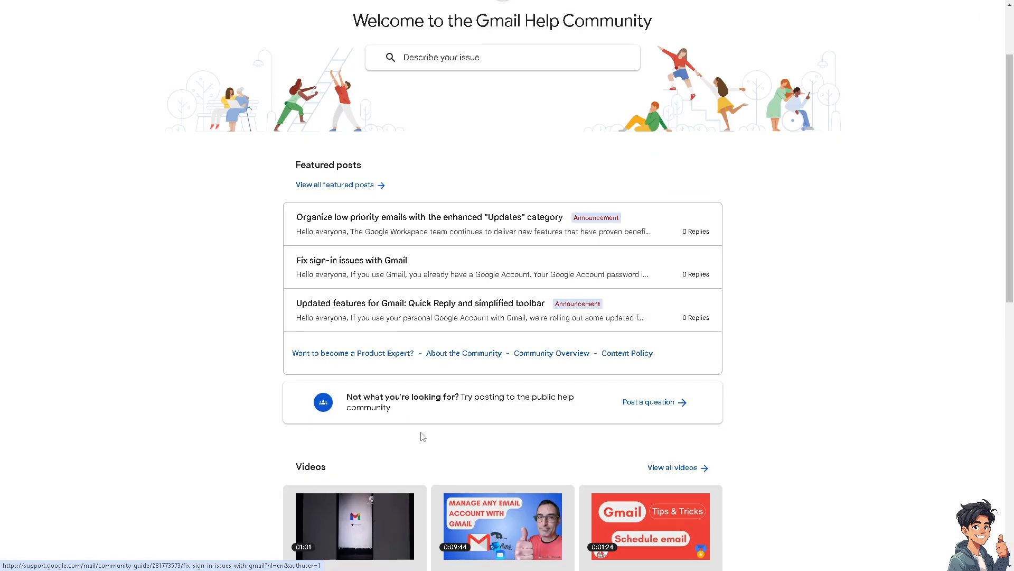
pyautogui.click(634, 404)
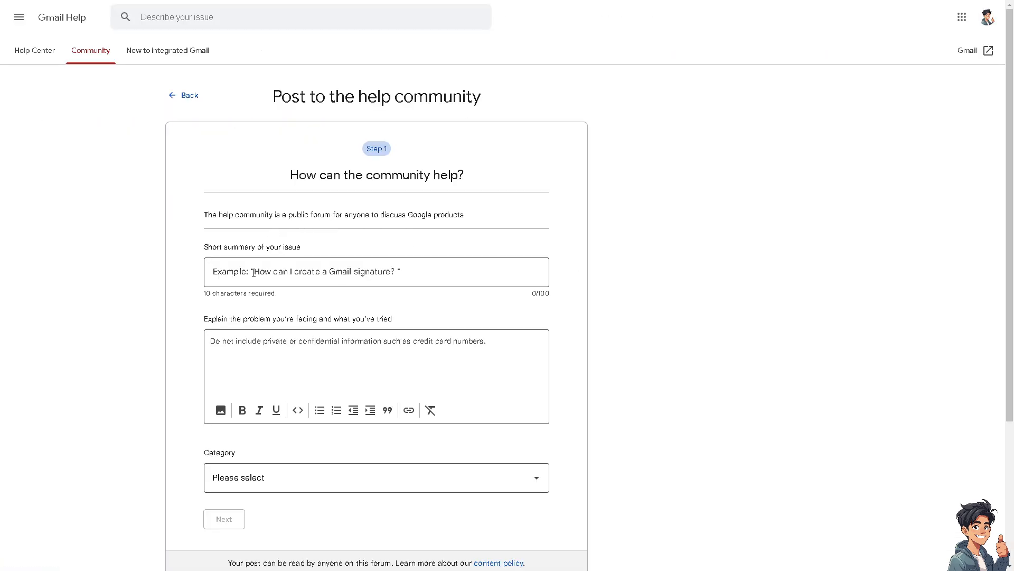
# Fill in the issue summary and problem explanation with "How to Automatically Move Emails to Specific Folder in Gmail", including the thumbnail image in the explanation
pyautogui.click(286, 277)
pyautogui.hotkey('ctrl', 'v')
pyautogui.click(267, 347)
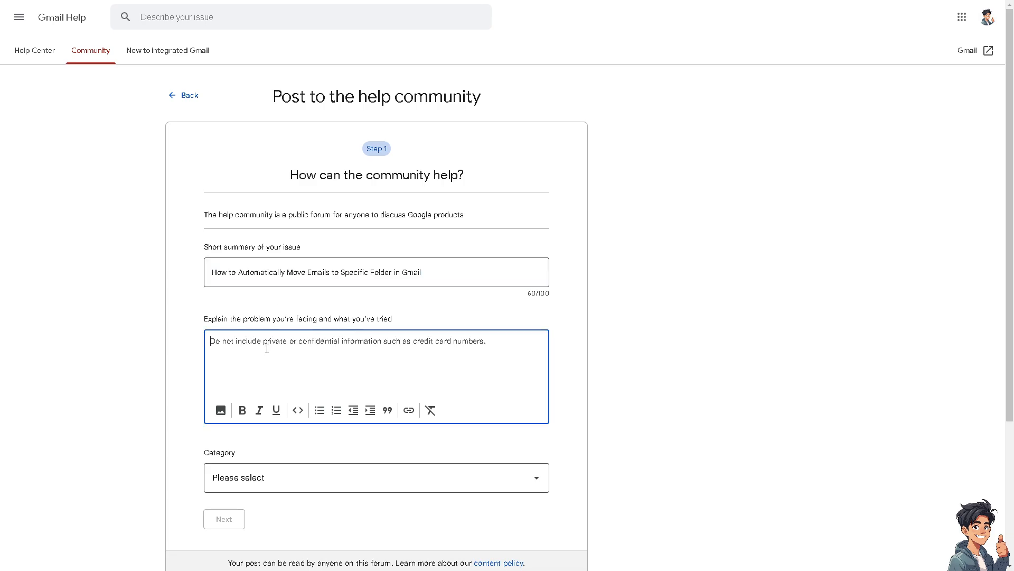
pyautogui.hotkey('ctrl', 'v')
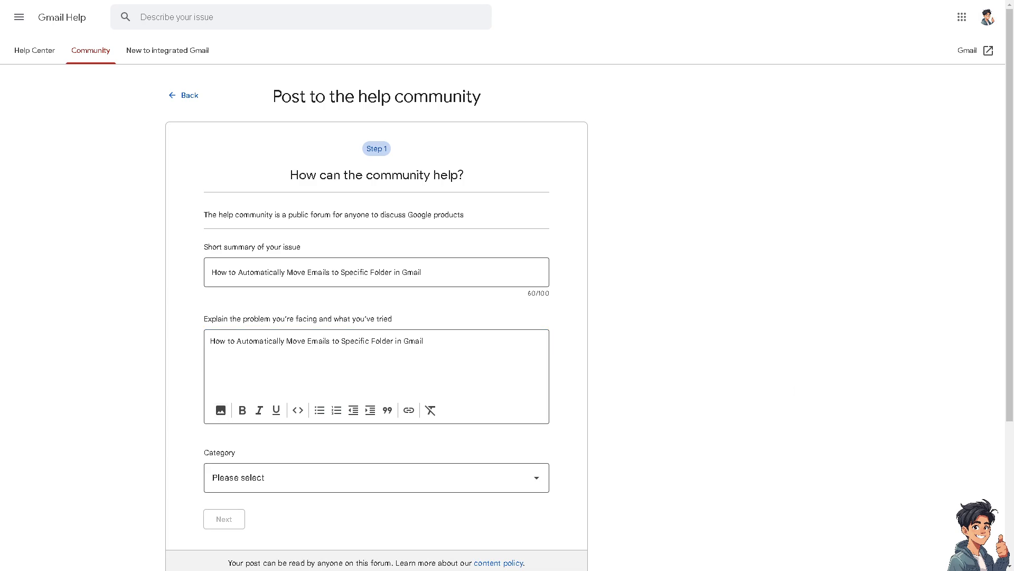
# Look through the category options for the post without choosing one, and review the image in the problem explanation
pyautogui.scroll(-1, 384, 440)
pyautogui.scroll(-1, 534, 412)
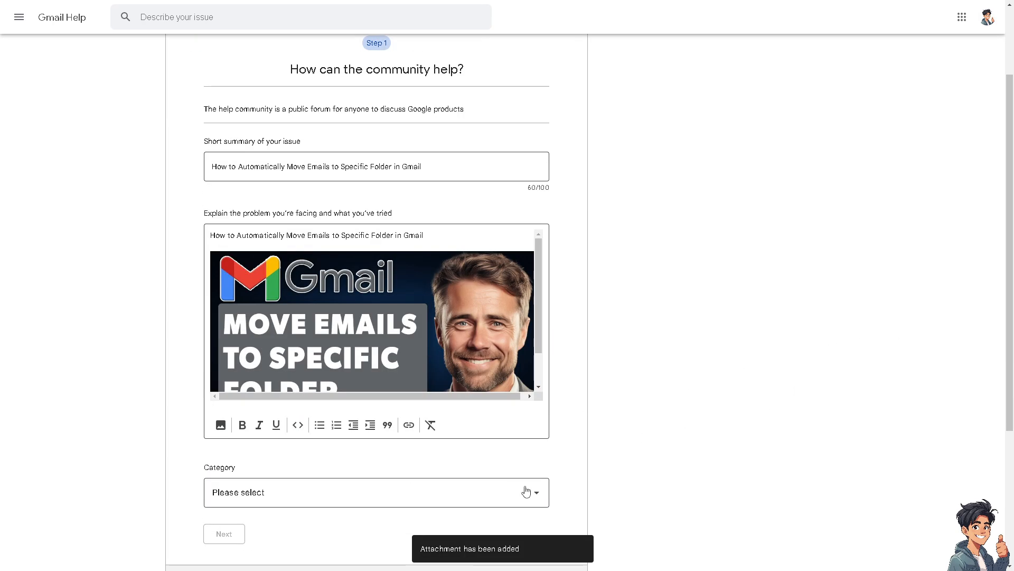
pyautogui.click(514, 491)
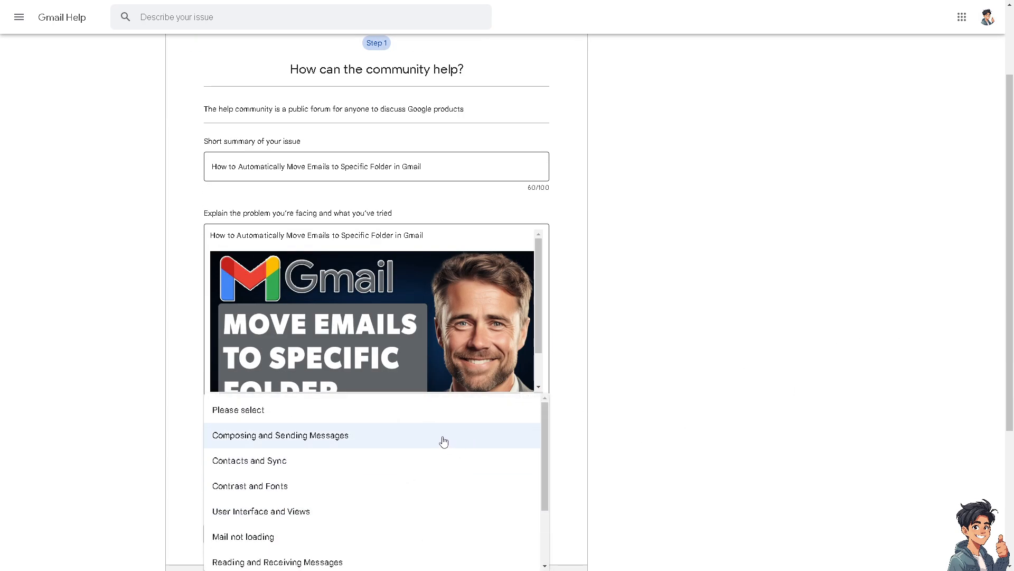
pyautogui.scroll(-4, 449, 441)
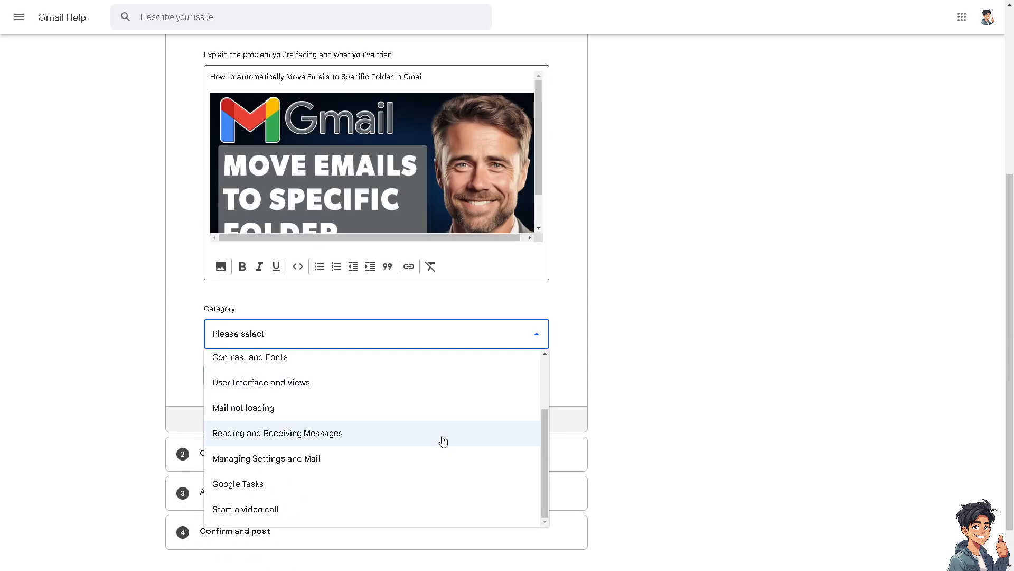
pyautogui.click(727, 396)
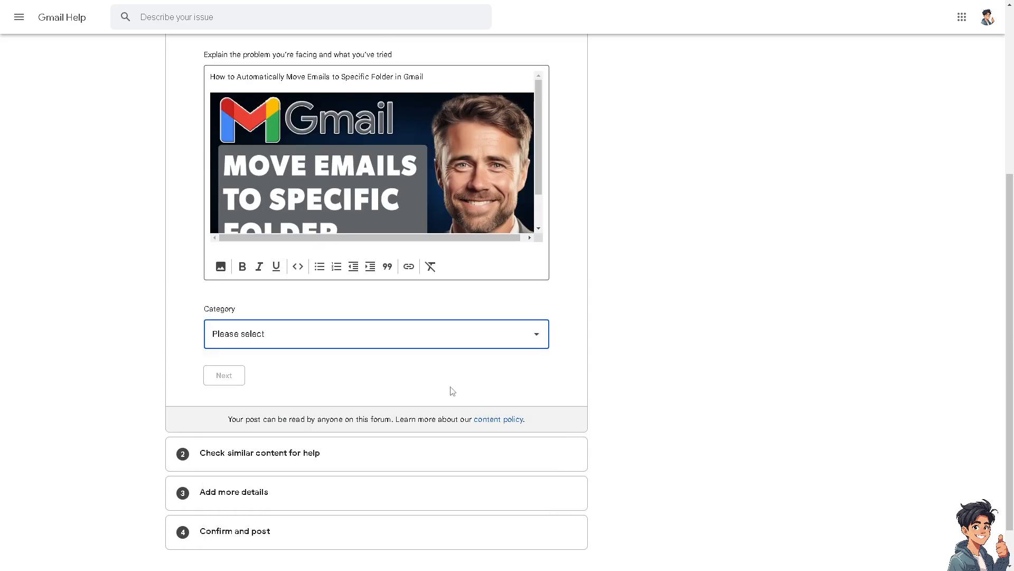
pyautogui.scroll(3, 453, 391)
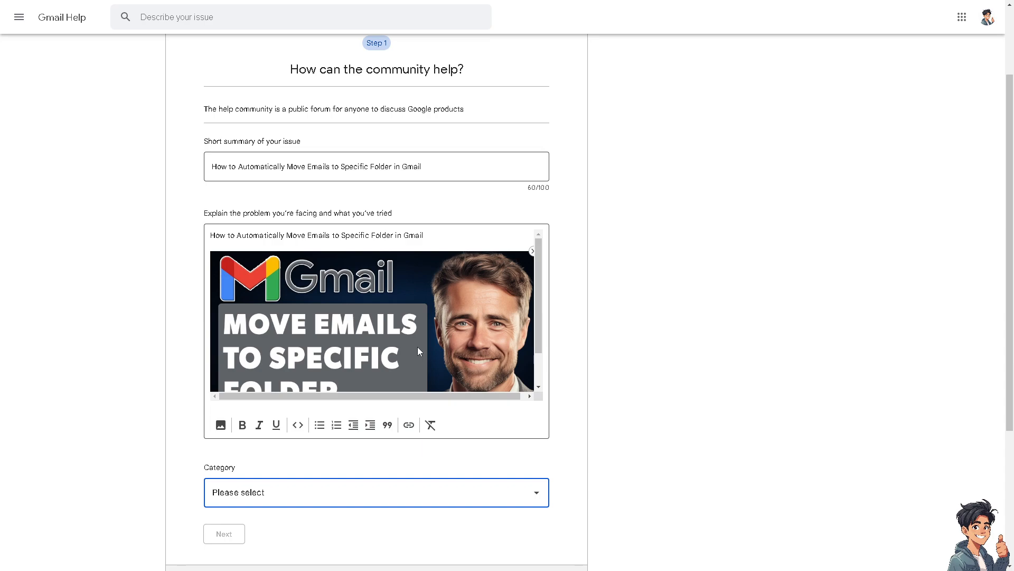
pyautogui.scroll(-1, 373, 346)
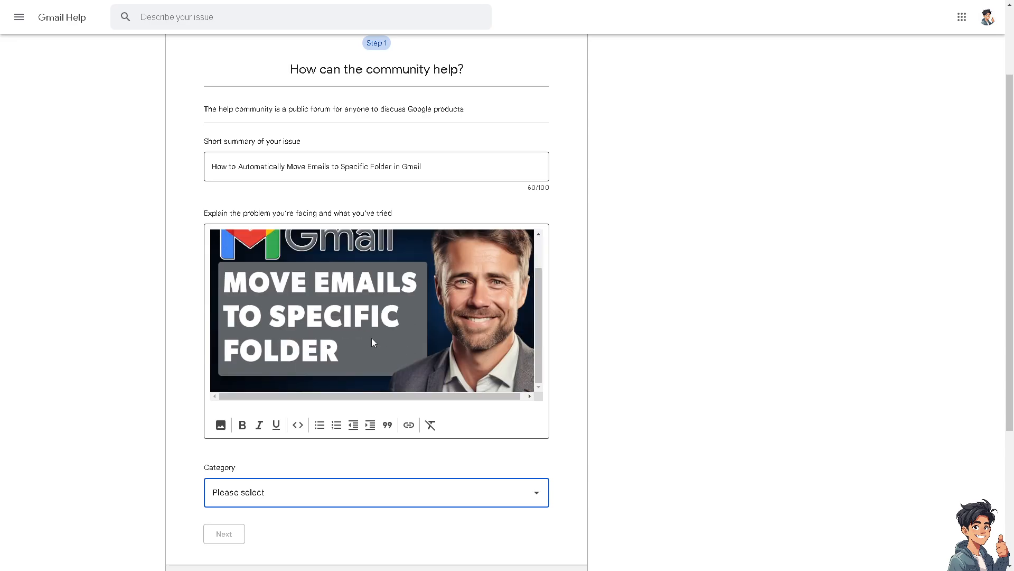
pyautogui.scroll(1, 359, 340)
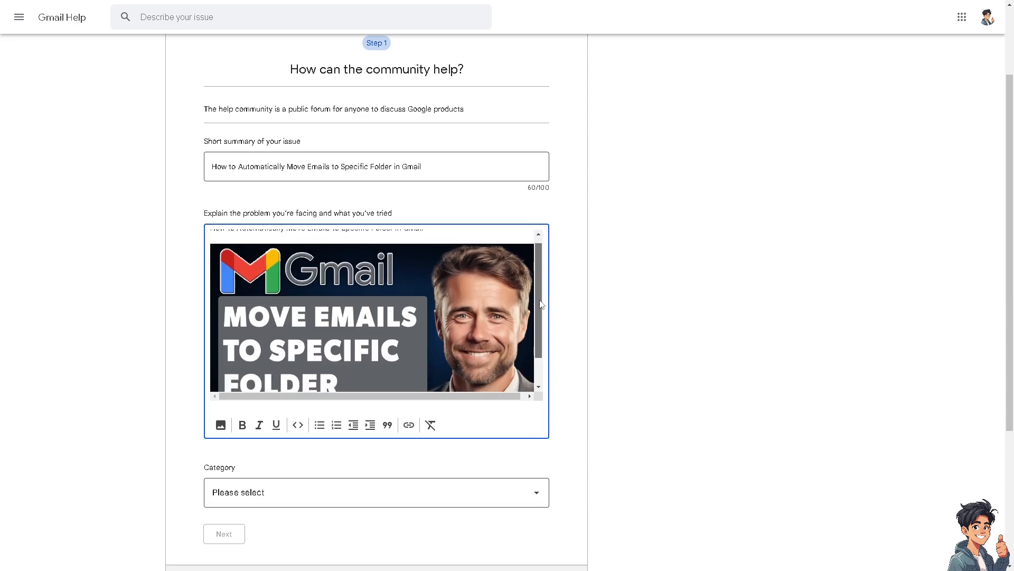